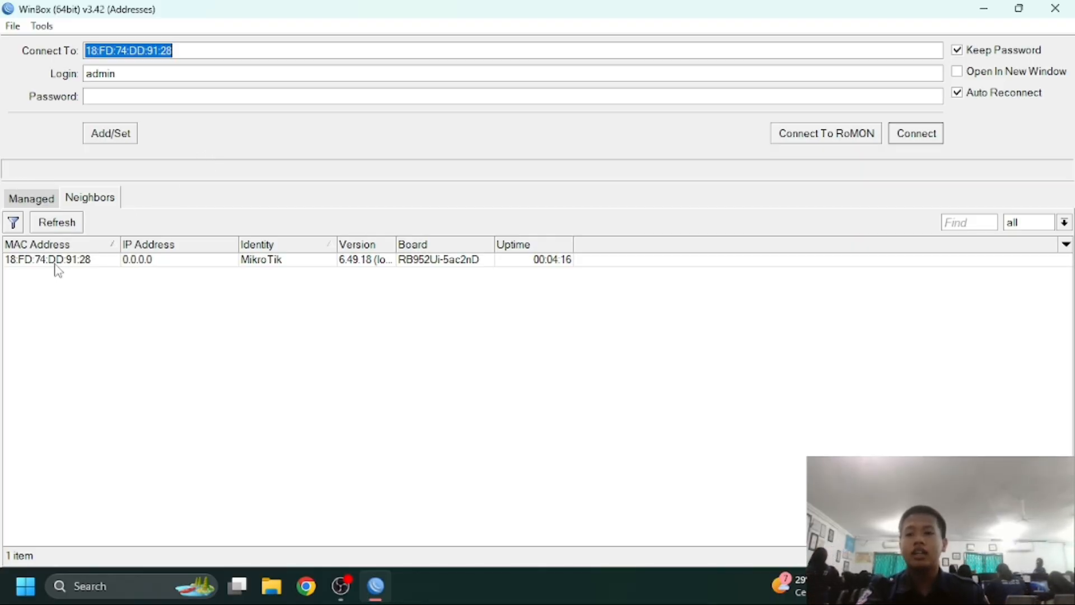
# Connect to the discovered hAP ac lite router as admin and close the Change Password Now prompt
pyautogui.click(38, 263)
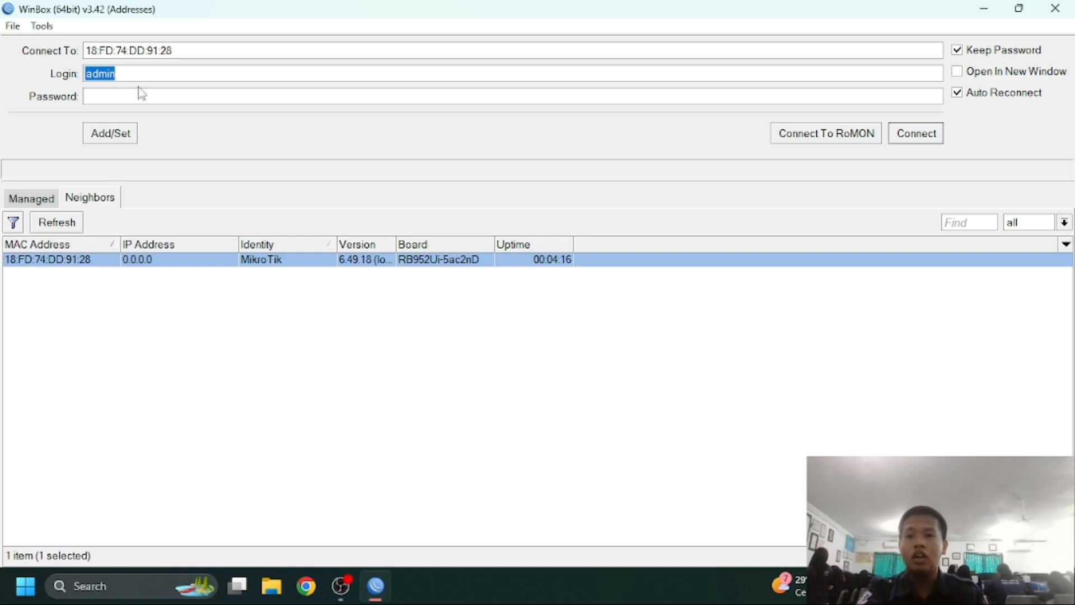
pyautogui.click(143, 74)
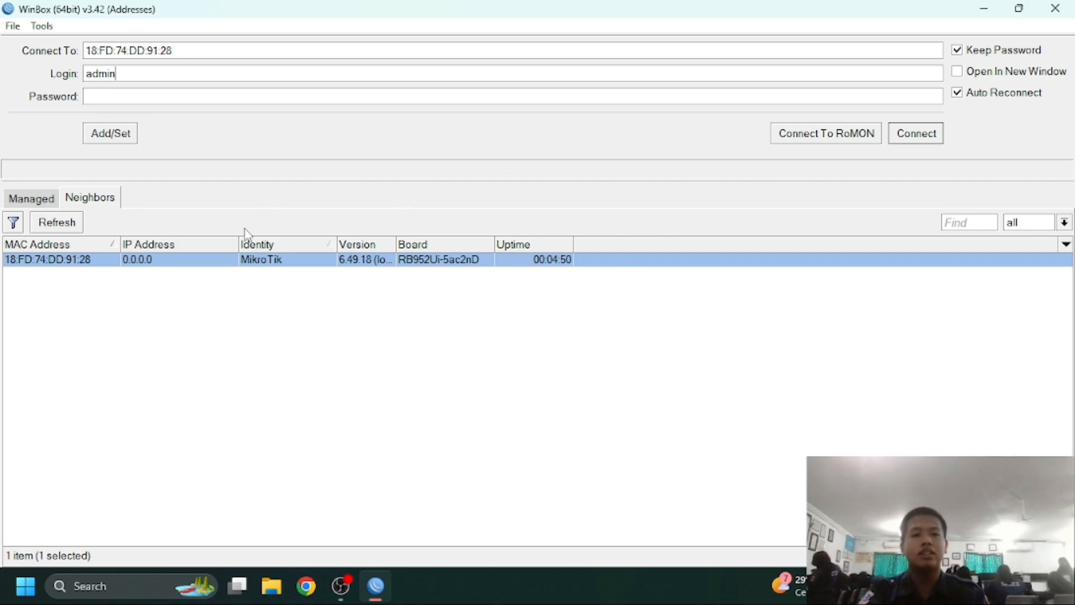
pyautogui.click(918, 135)
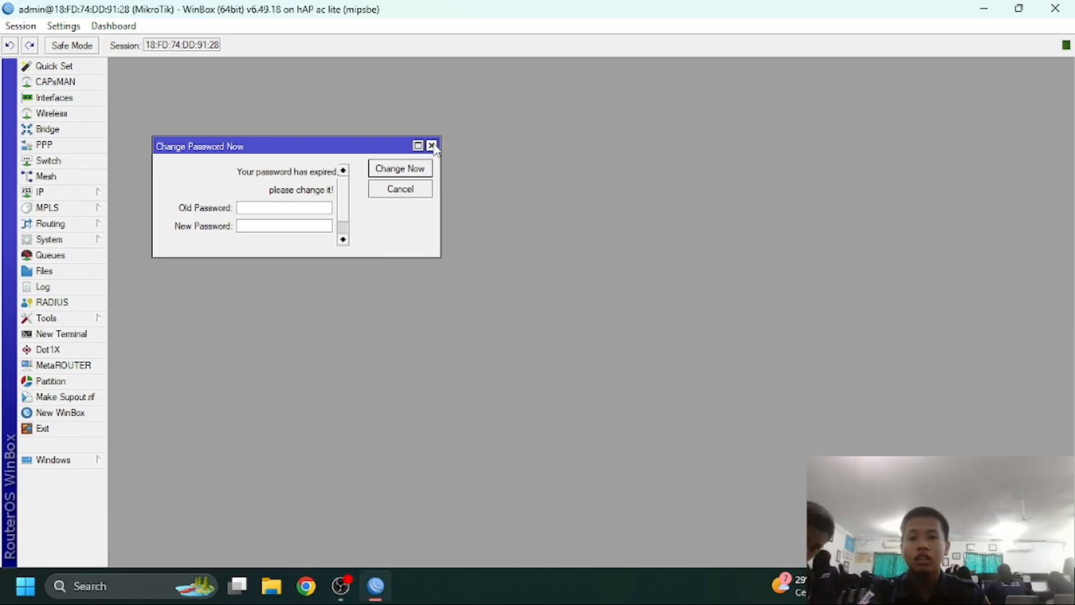
pyautogui.click(431, 144)
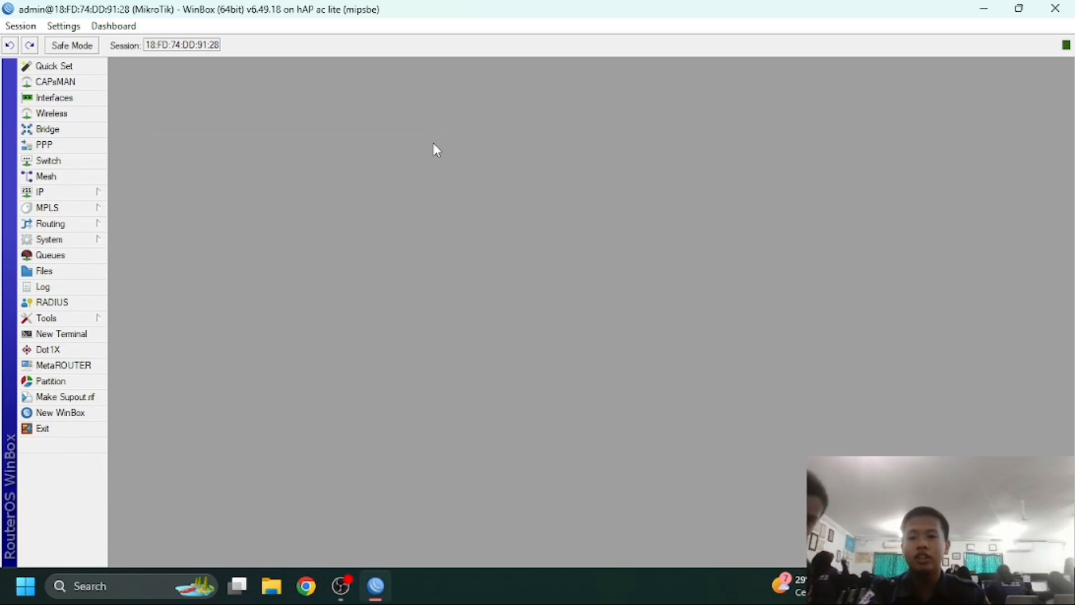
# Change the router's System Identity to Leo
pyautogui.click(81, 239)
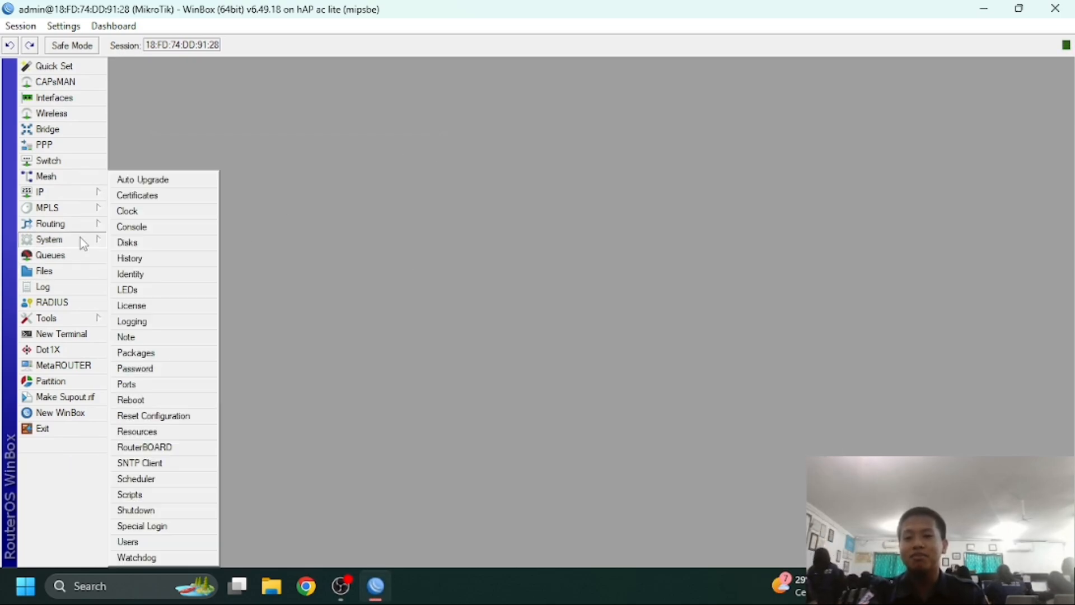
pyautogui.click(160, 279)
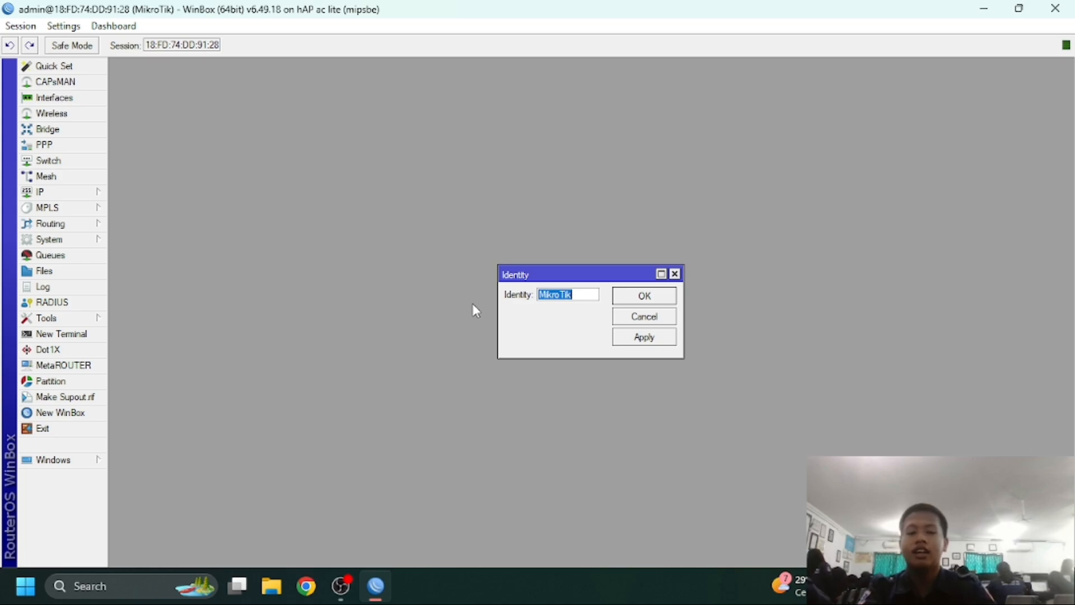
pyautogui.press('BackSpace')
pyautogui.write('Leo')
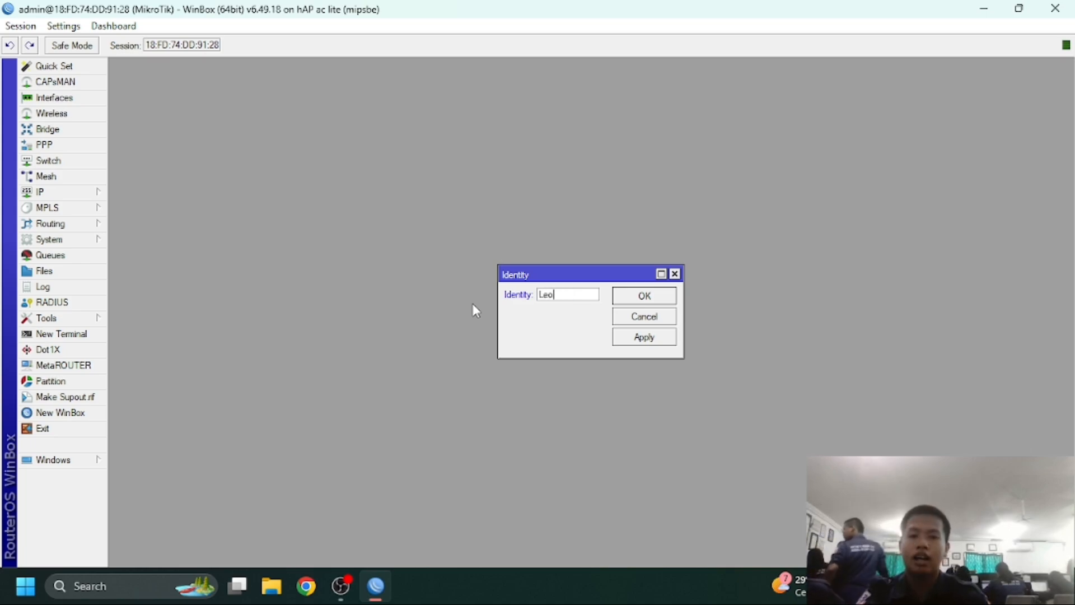
pyautogui.click(662, 297)
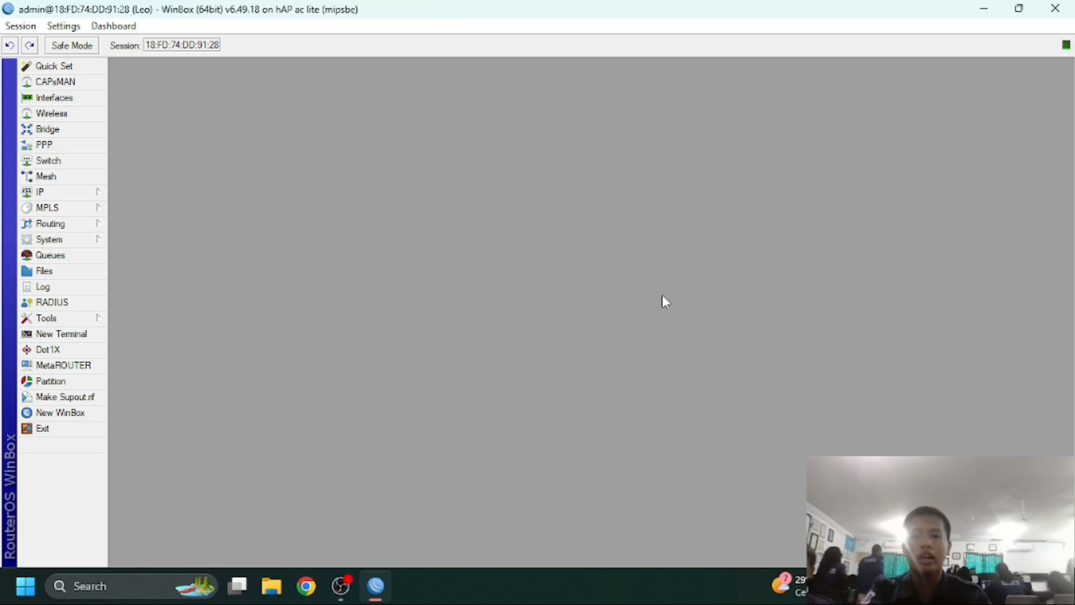
# Set and confirm a new password for the admin user in System > Users
pyautogui.click(50, 244)
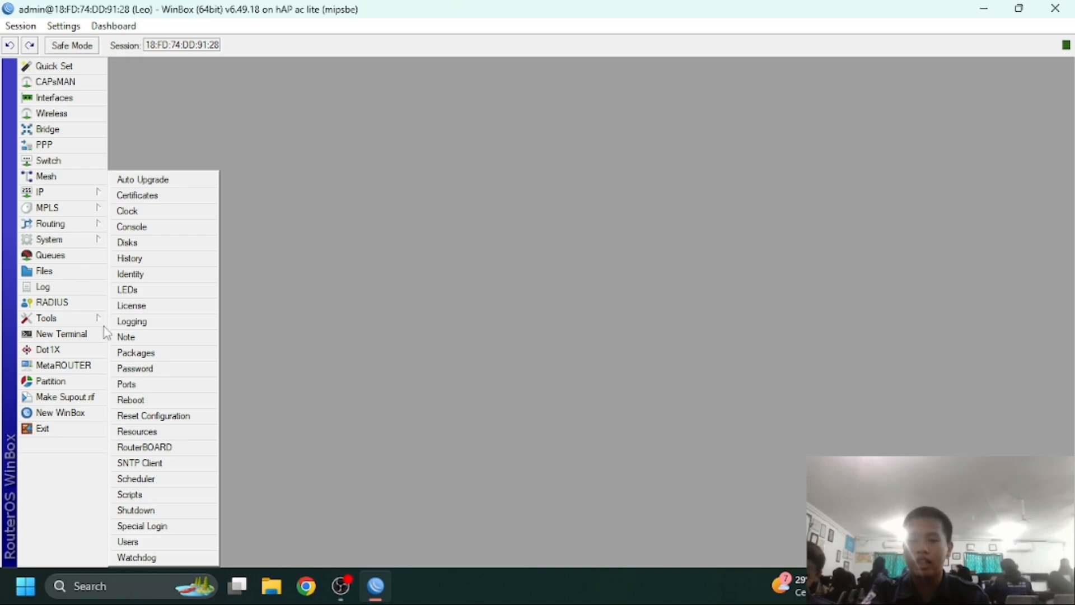
pyautogui.click(149, 544)
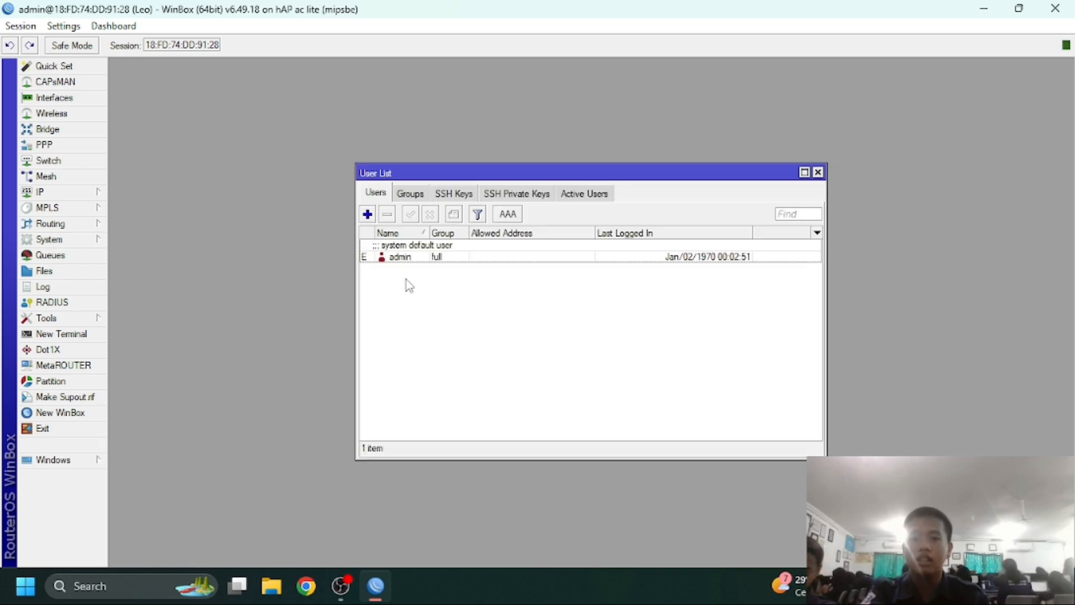
pyautogui.doubleClick(406, 259)
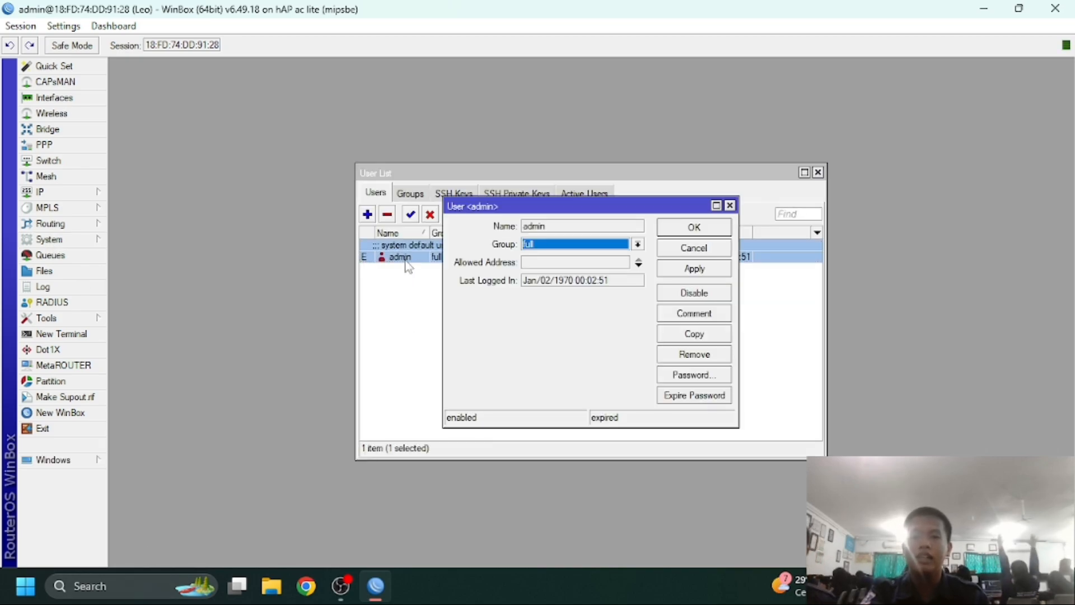
pyautogui.click(720, 374)
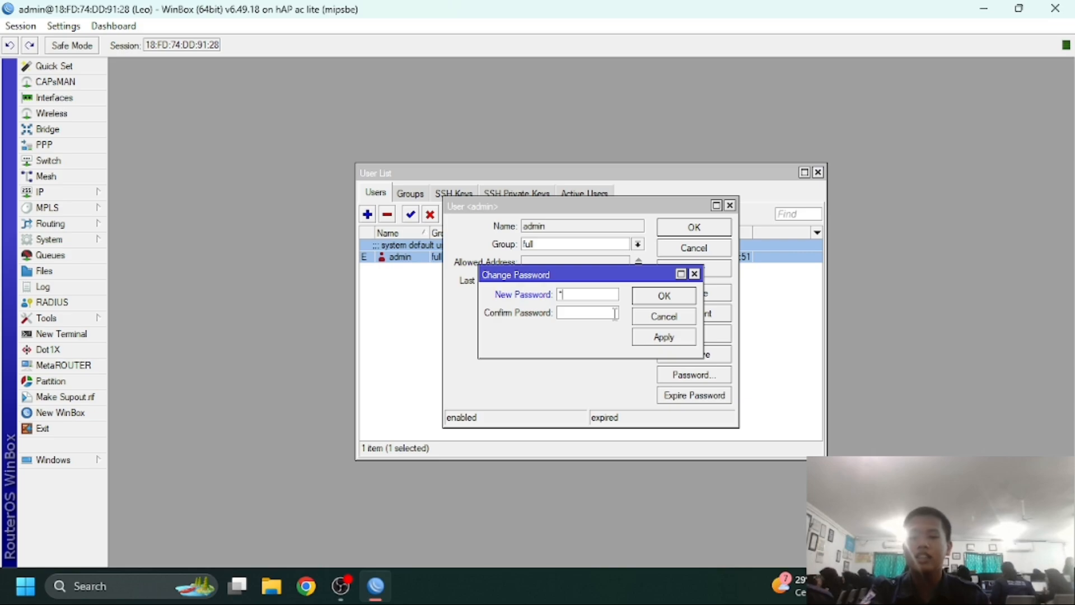
pyautogui.click(605, 317)
pyautogui.write('**')
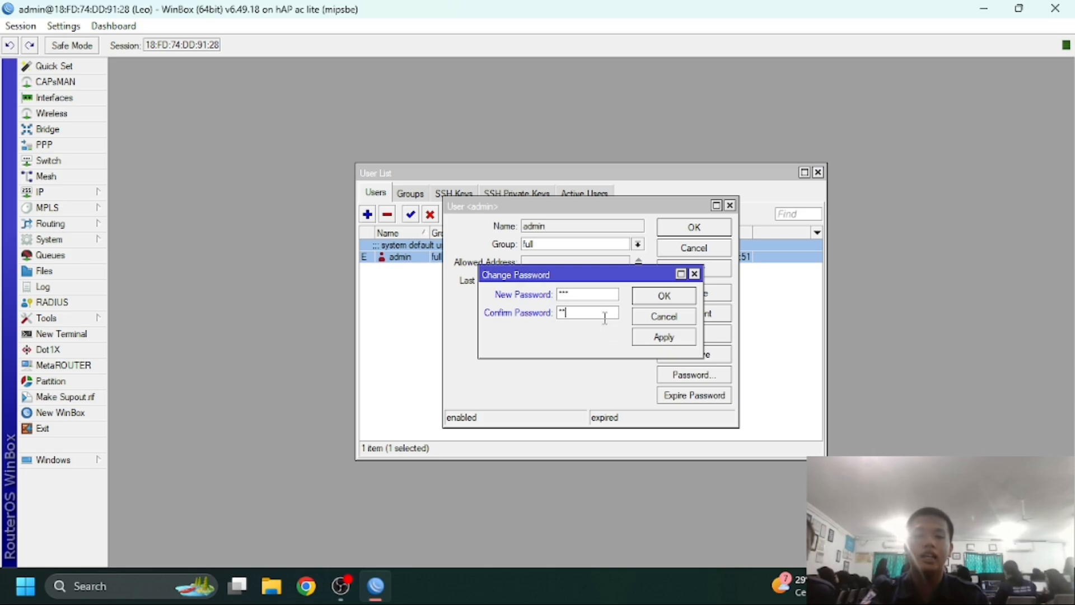
pyautogui.write('*')
pyautogui.click(663, 296)
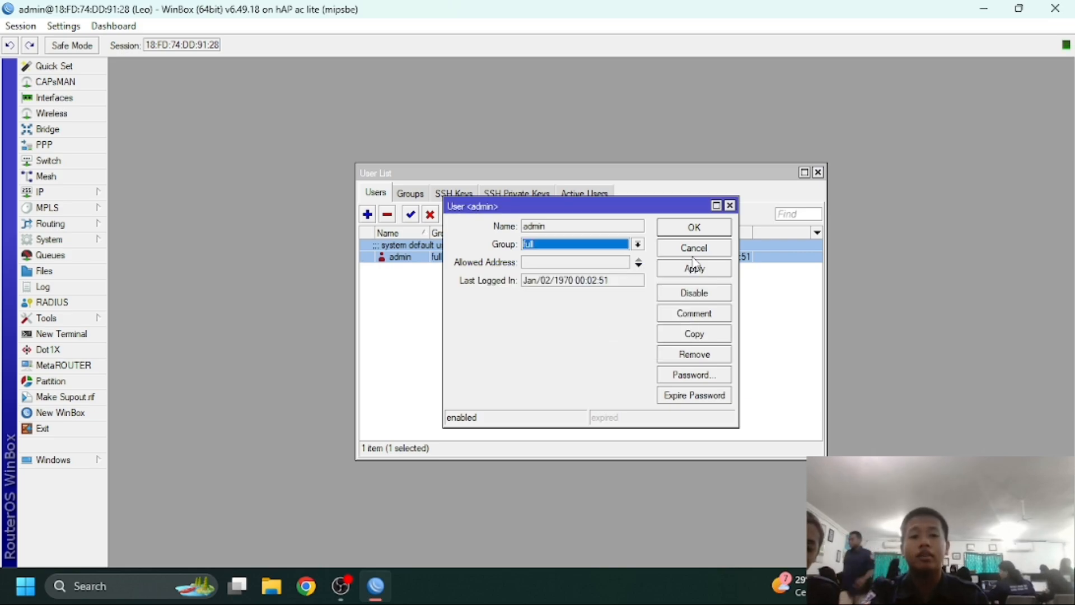
pyautogui.click(729, 206)
# Give interface ether1 the comment INTERNET
pyautogui.click(818, 172)
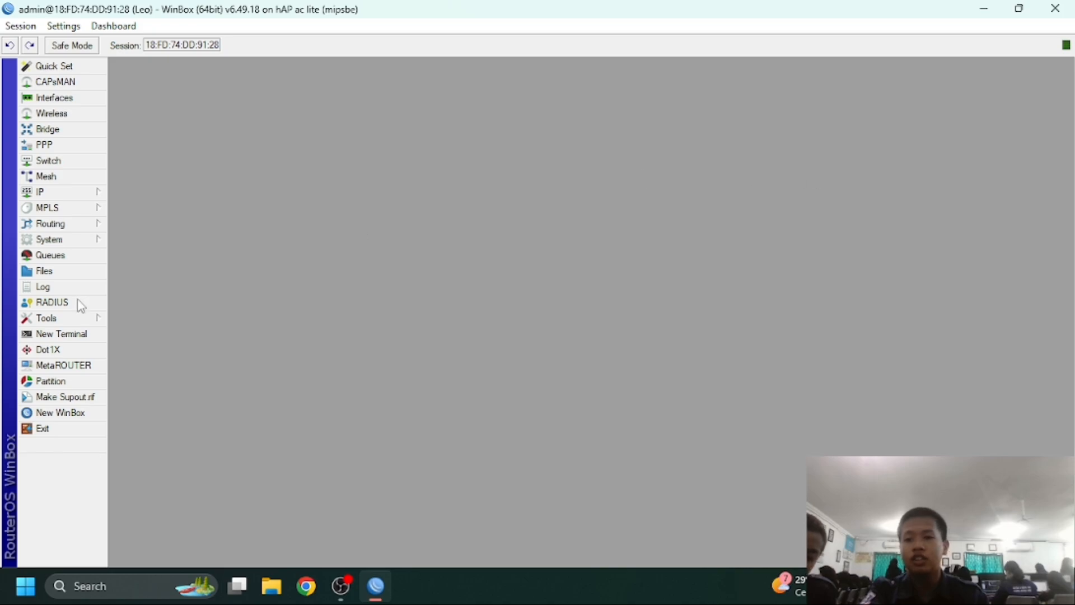
pyautogui.click(79, 97)
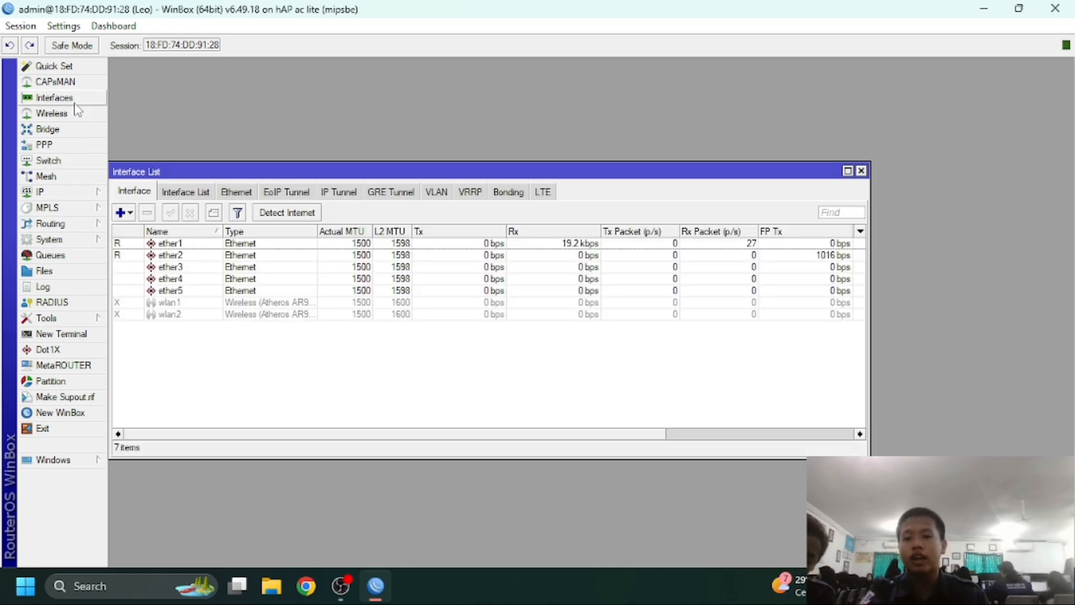
pyautogui.click(184, 245)
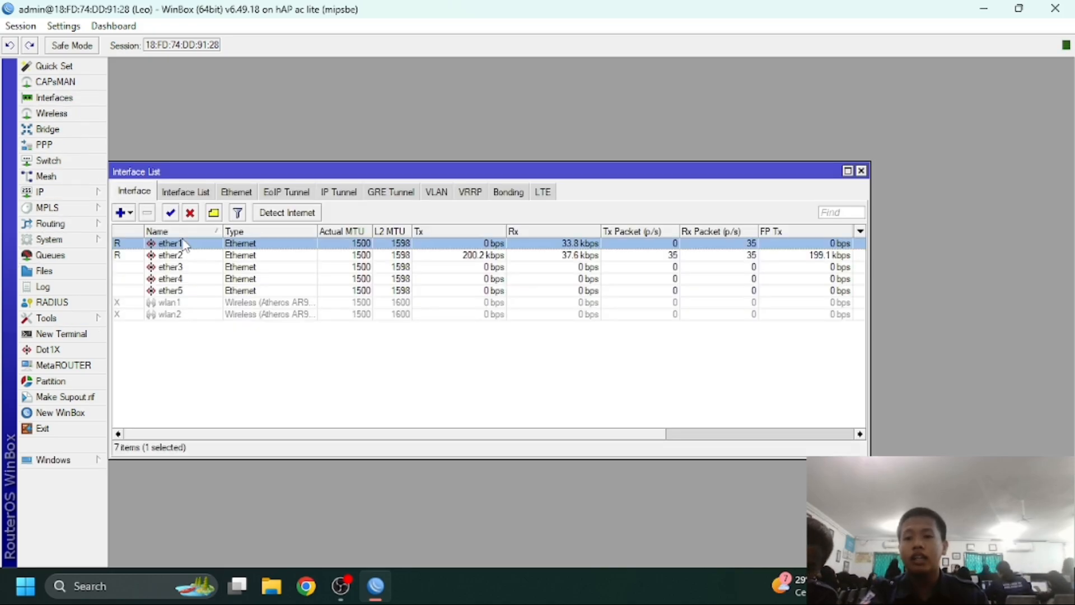
pyautogui.click(214, 213)
pyautogui.write('IN')
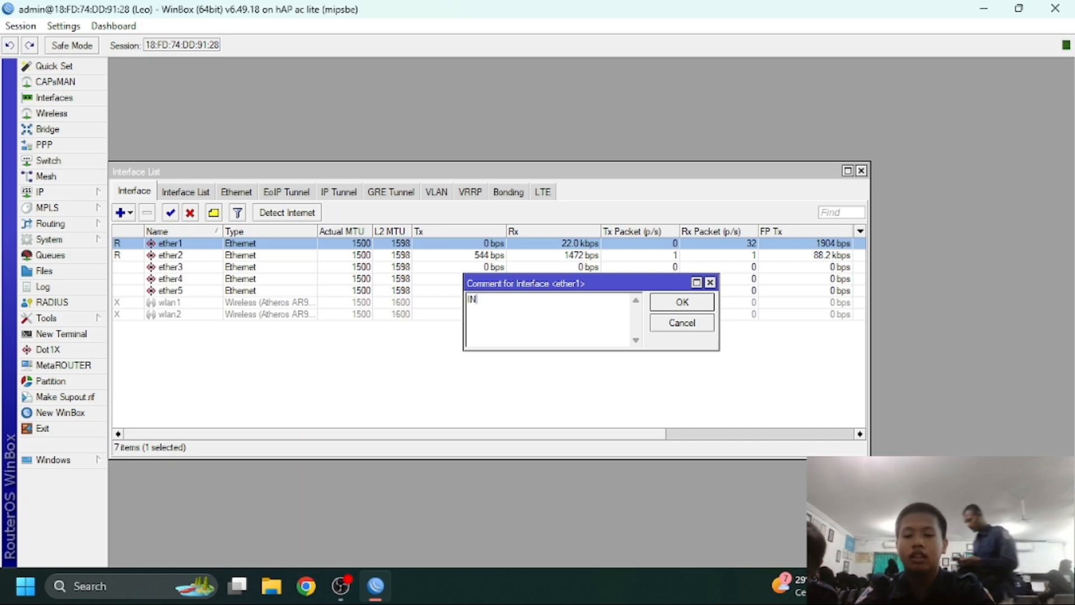
pyautogui.write('TERNET')
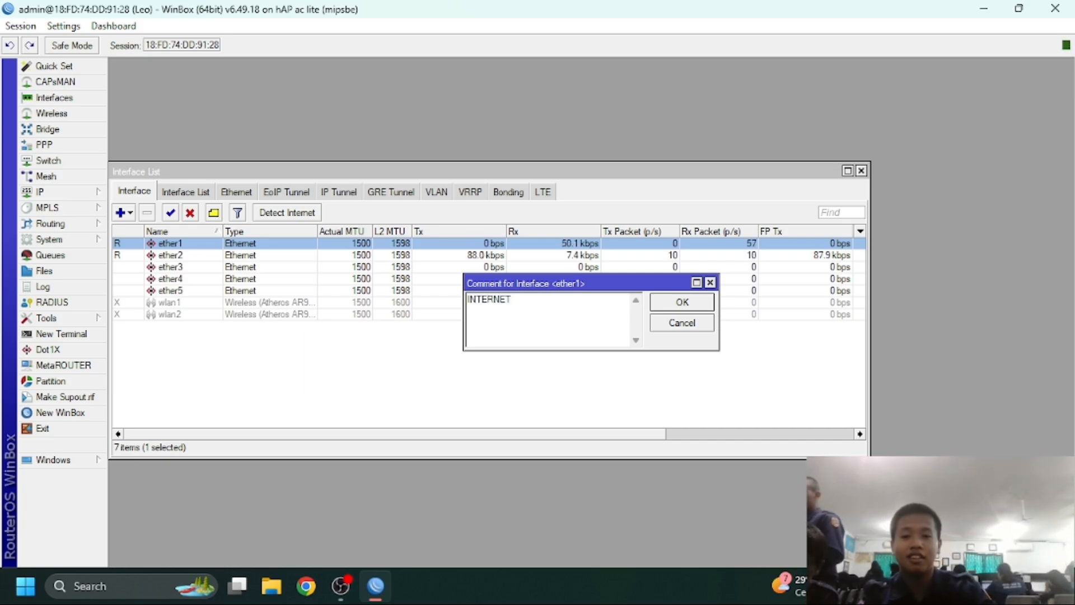
pyautogui.press('Return')
# Give interface ether2 the comment LAN
pyautogui.click(178, 268)
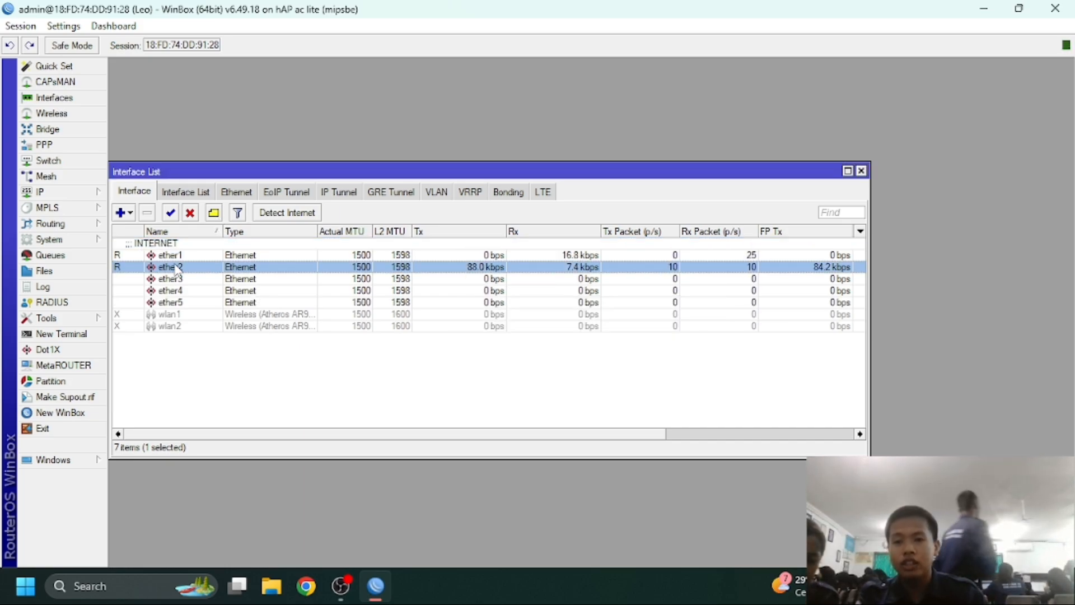
pyautogui.click(213, 212)
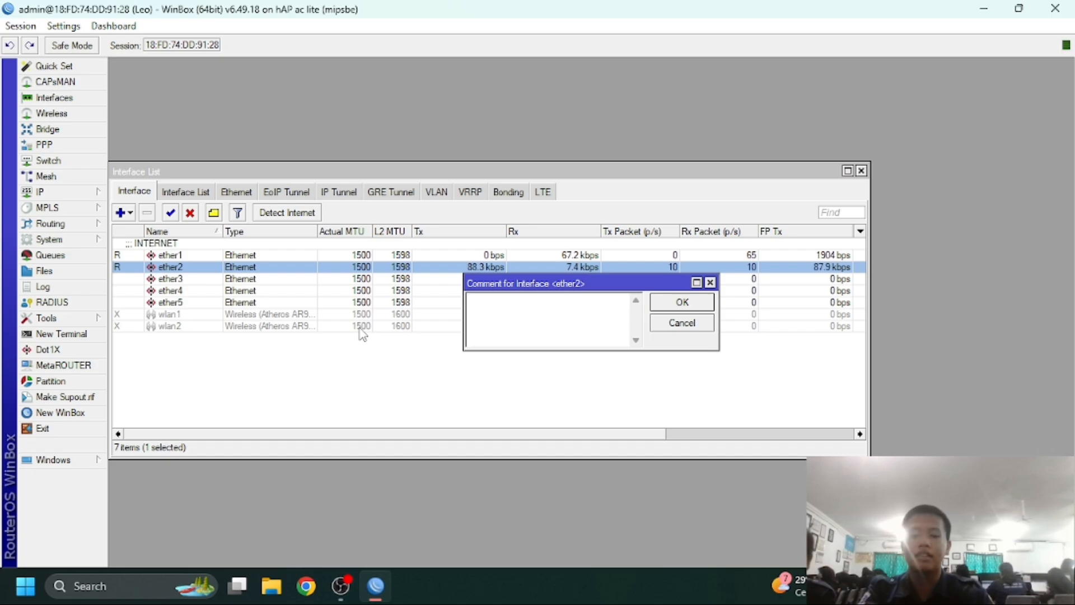
pyautogui.write('LAN')
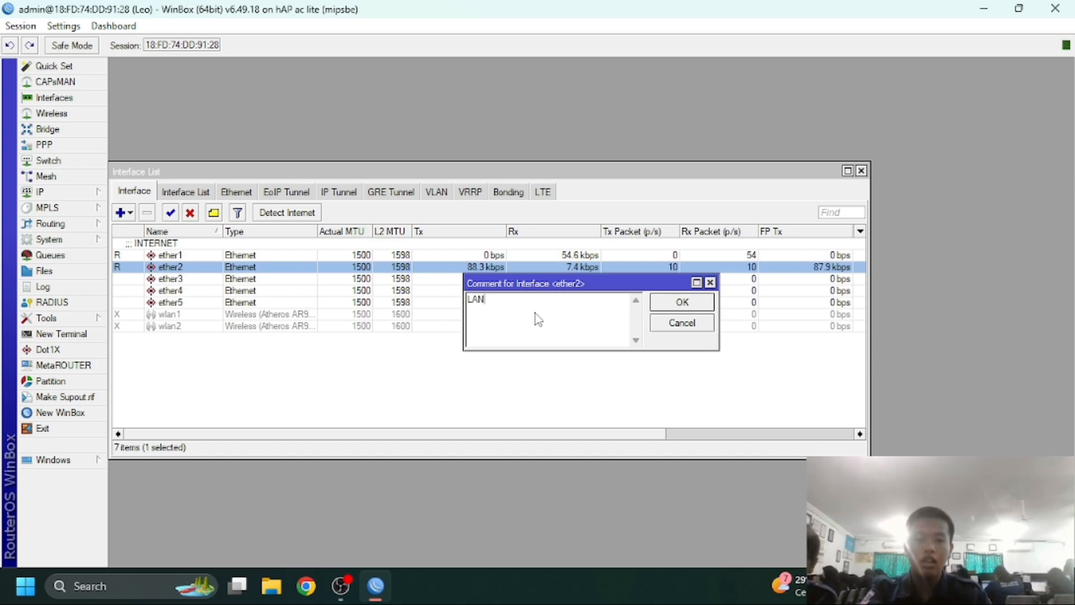
pyautogui.click(658, 303)
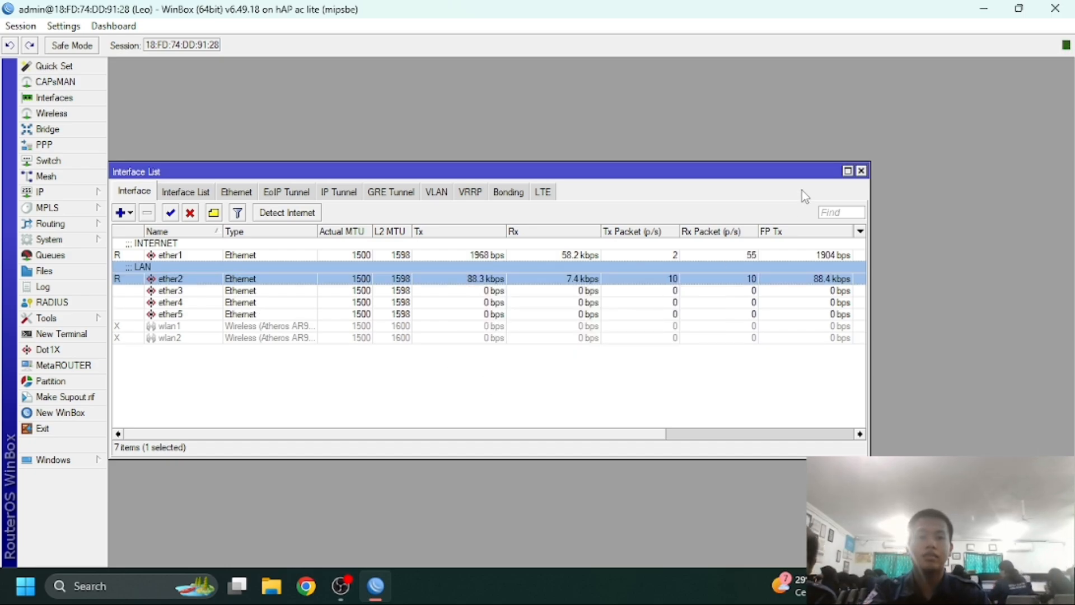
pyautogui.click(71, 195)
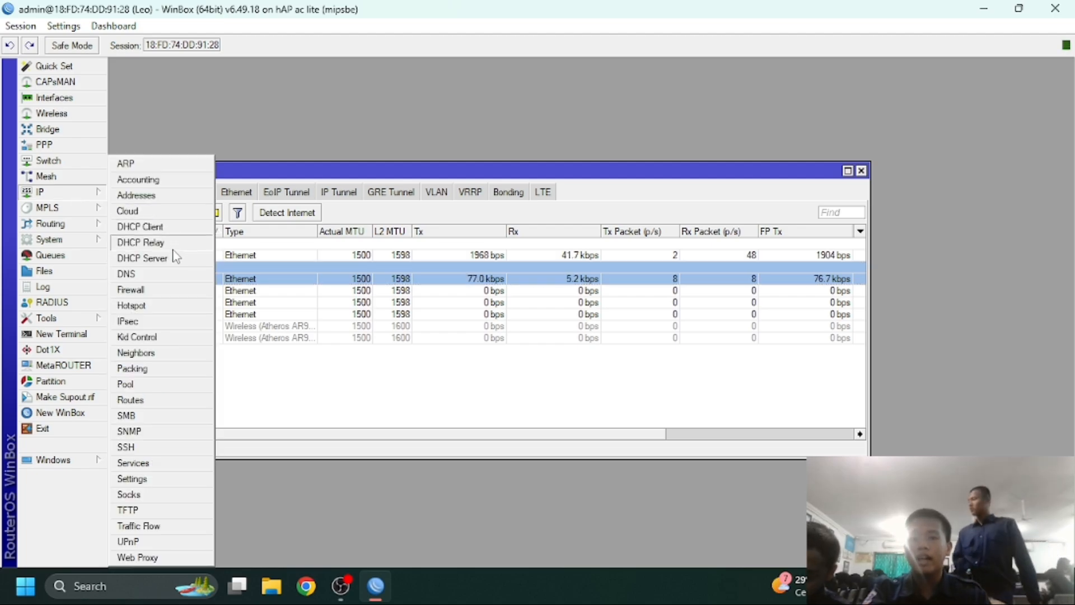
# Add a DHCP client on ether1 so the router gets a 172.16.131.x address
pyautogui.click(167, 232)
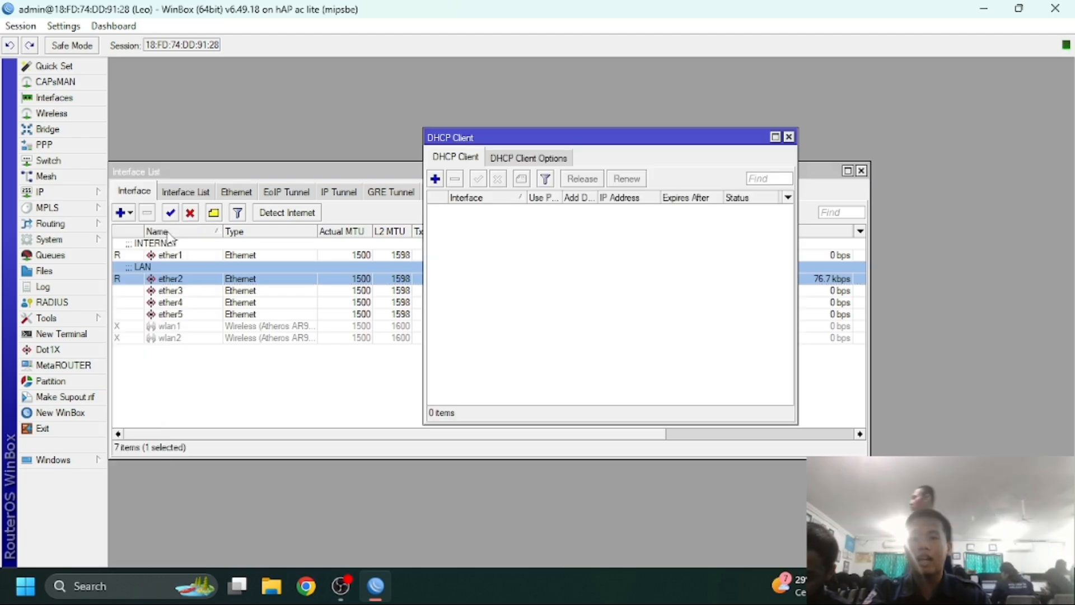
pyautogui.click(435, 179)
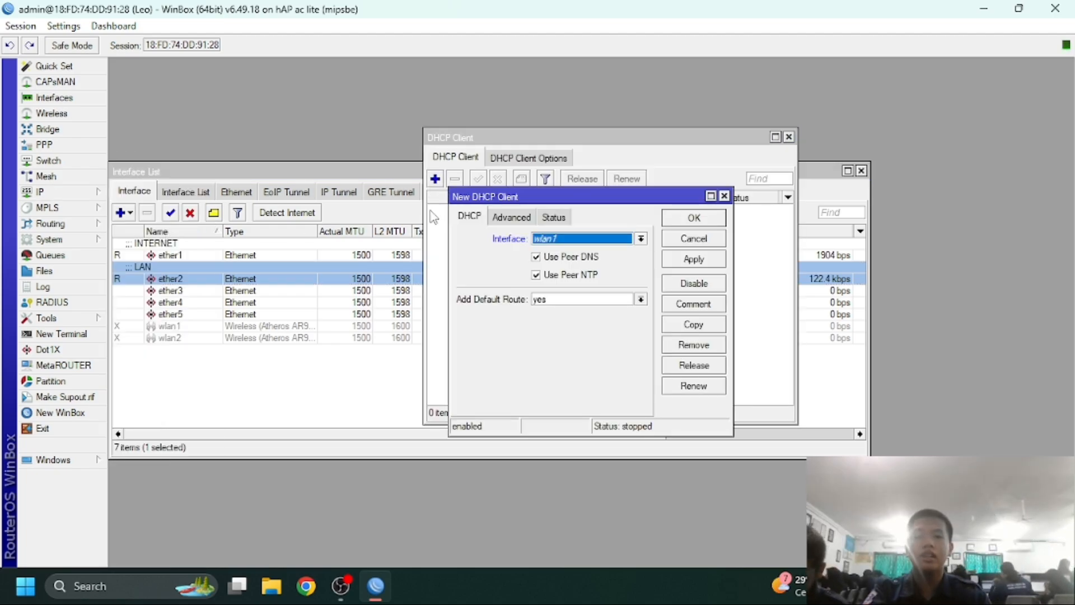
pyautogui.click(577, 240)
pyautogui.click(579, 252)
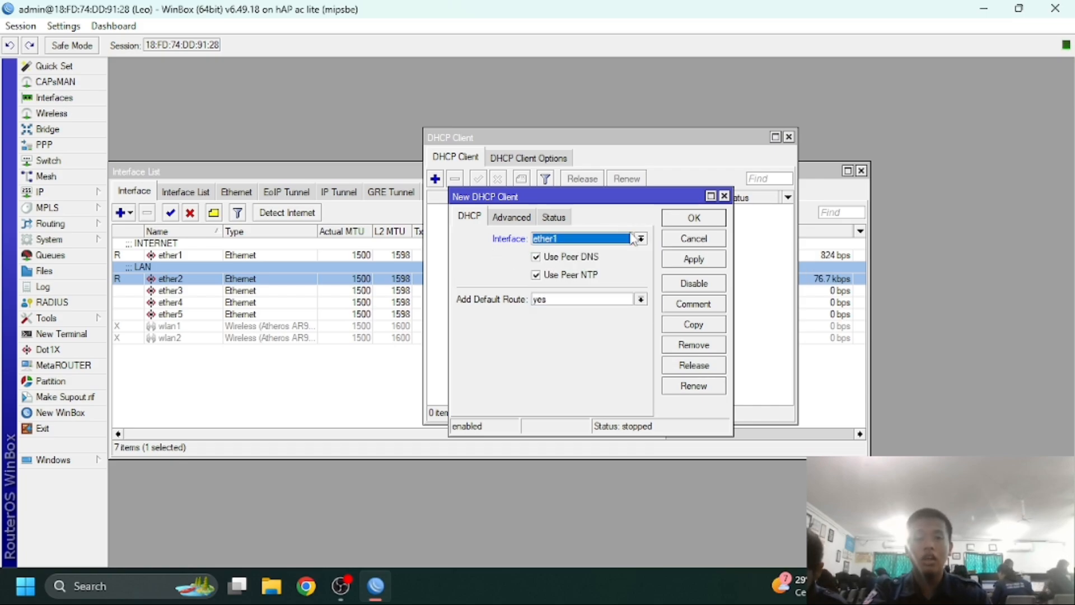
pyautogui.click(698, 257)
pyautogui.click(688, 223)
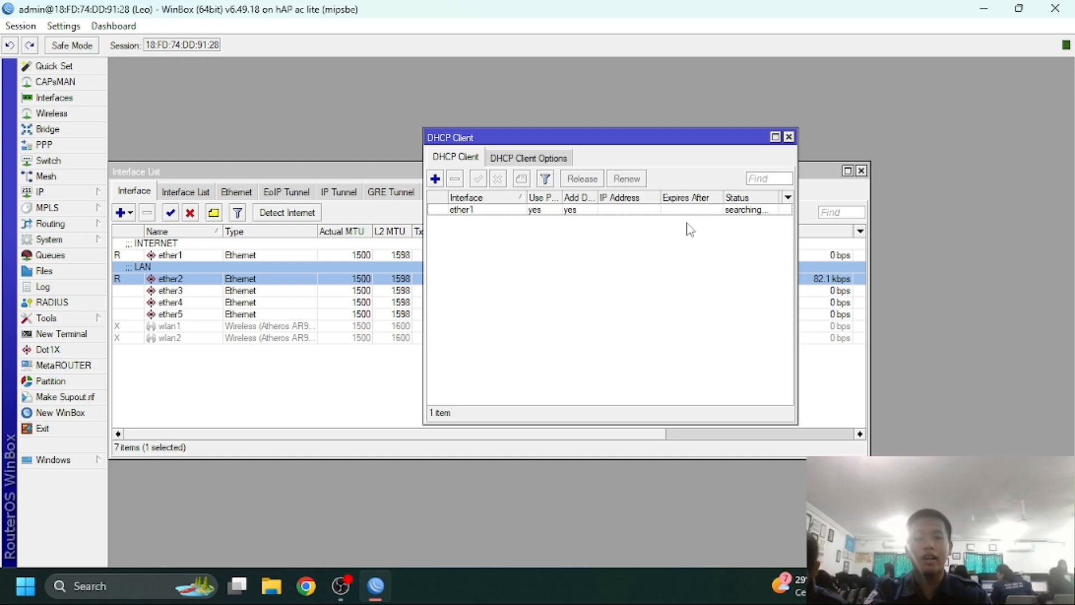
pyautogui.click(789, 137)
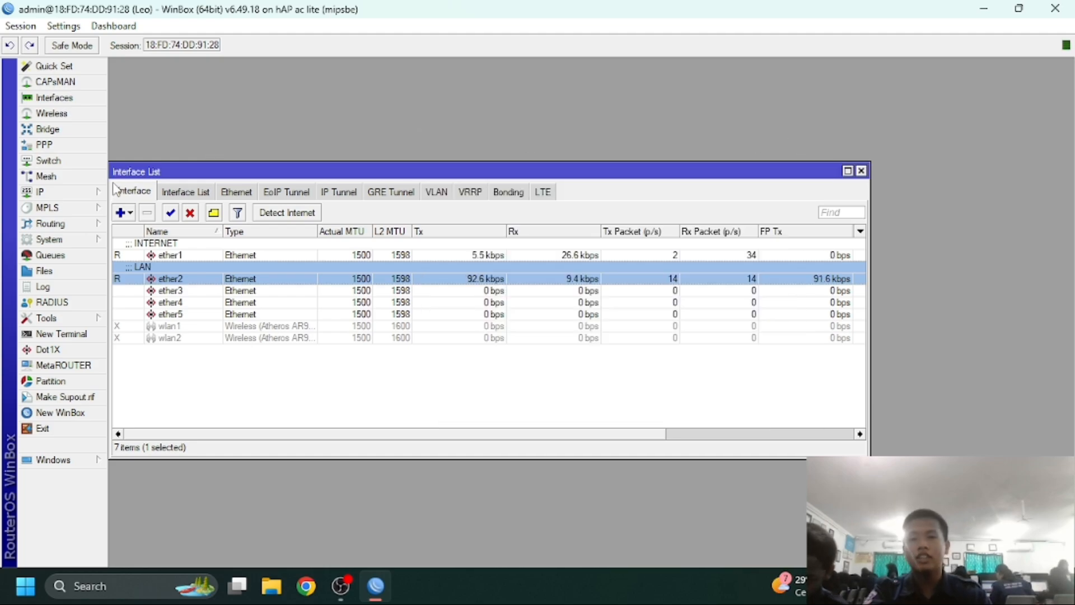
# Enter DNS servers 8.8.8.8 and 8.8.4.4 in IP > DNS and apply them
pyautogui.click(87, 197)
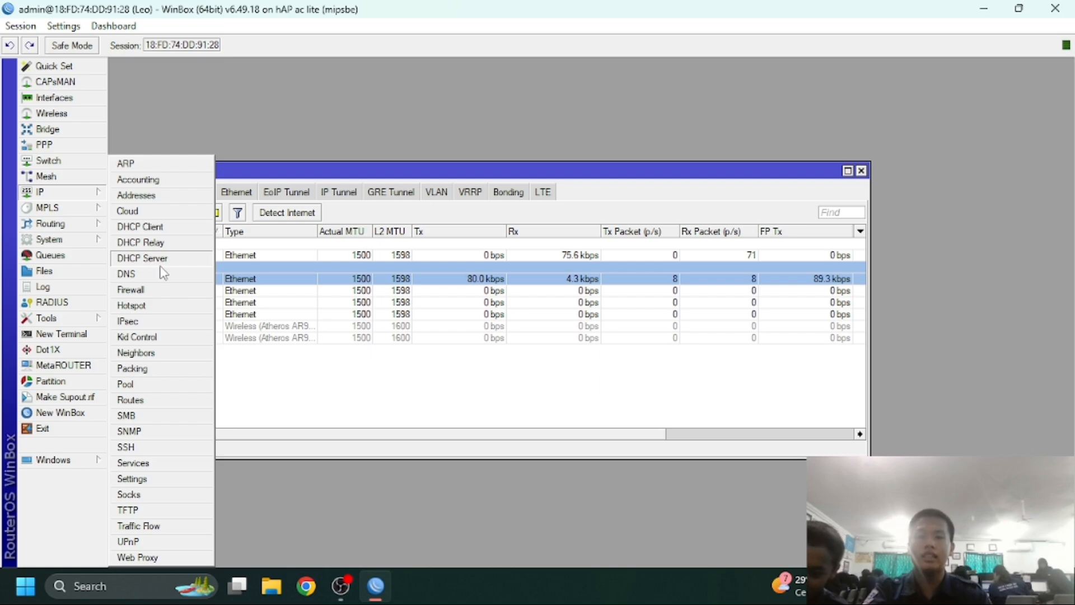
pyautogui.click(134, 273)
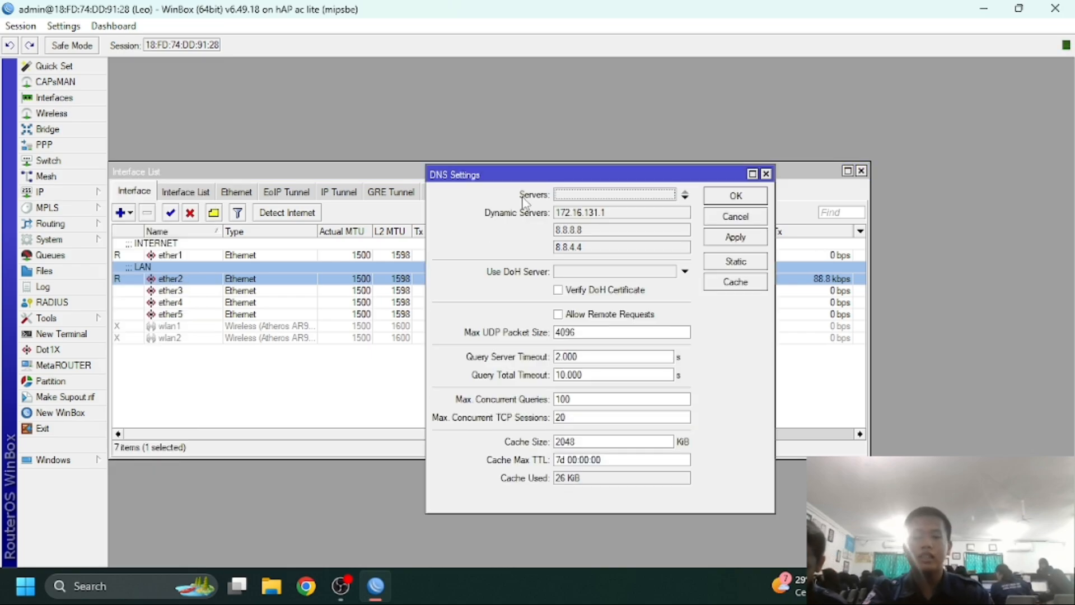
pyautogui.write('8.8.8.8')
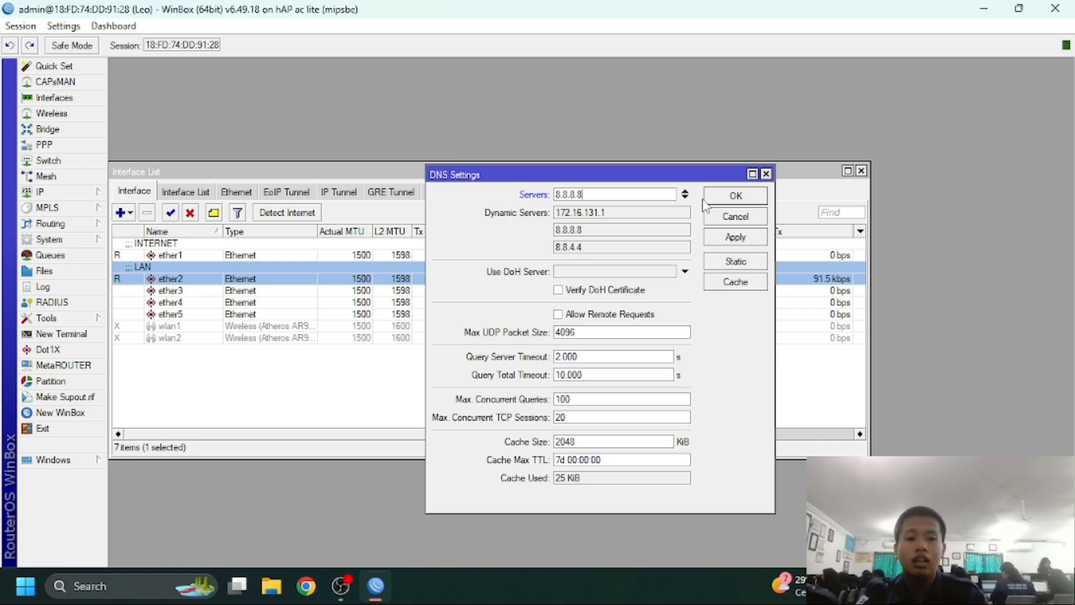
pyautogui.click(685, 197)
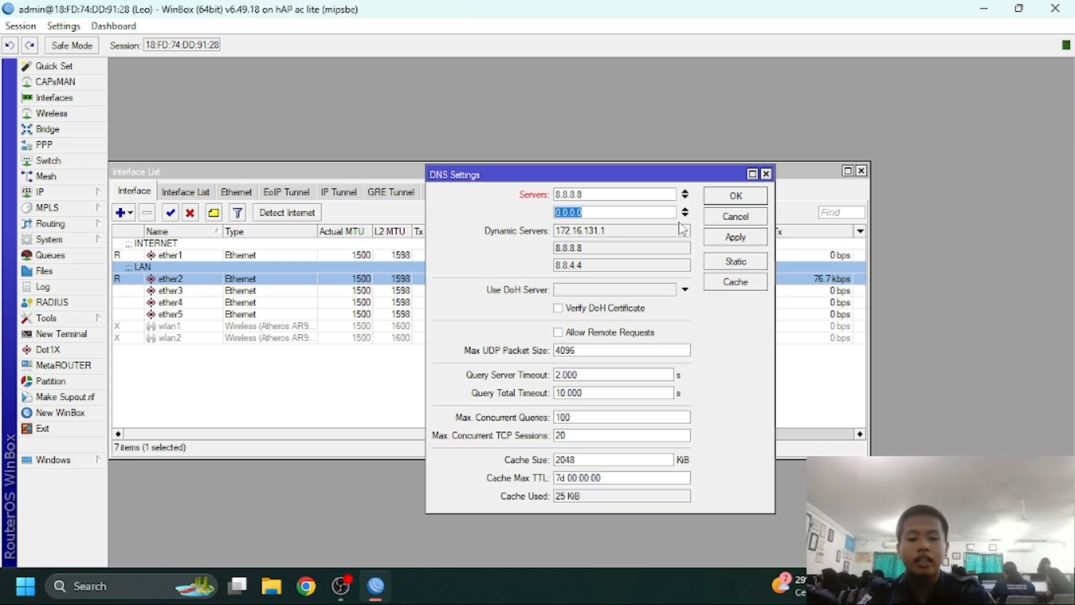
pyautogui.write('8.8.4.4')
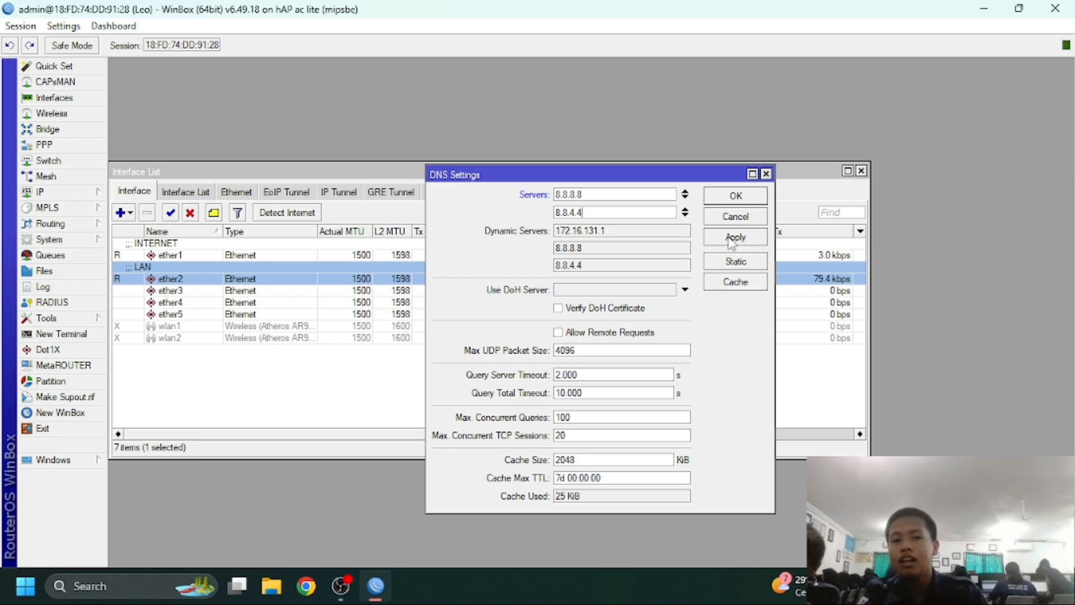
pyautogui.click(733, 237)
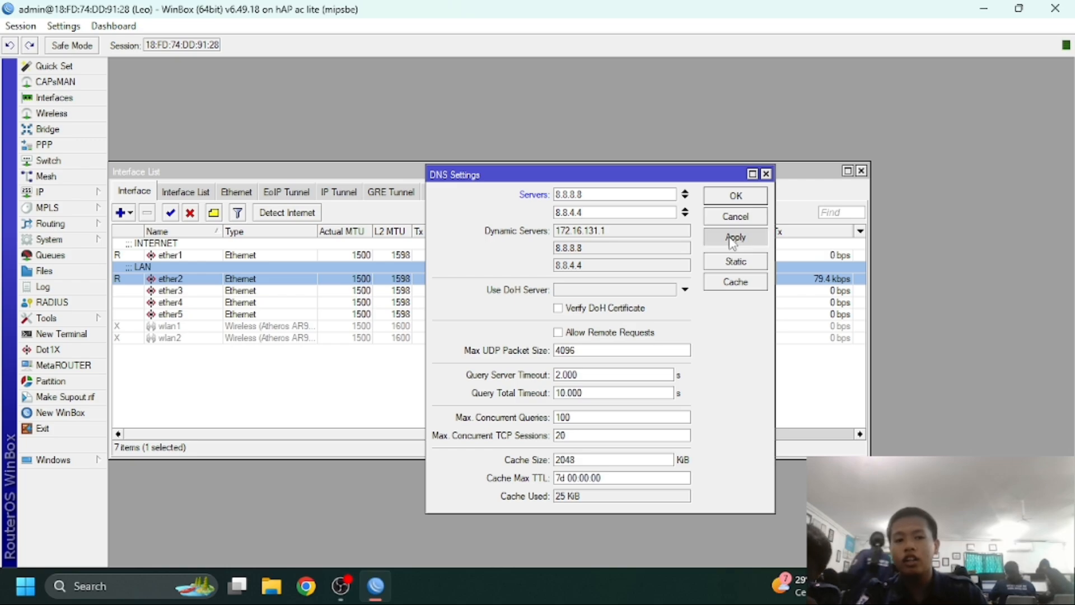
pyautogui.click(734, 197)
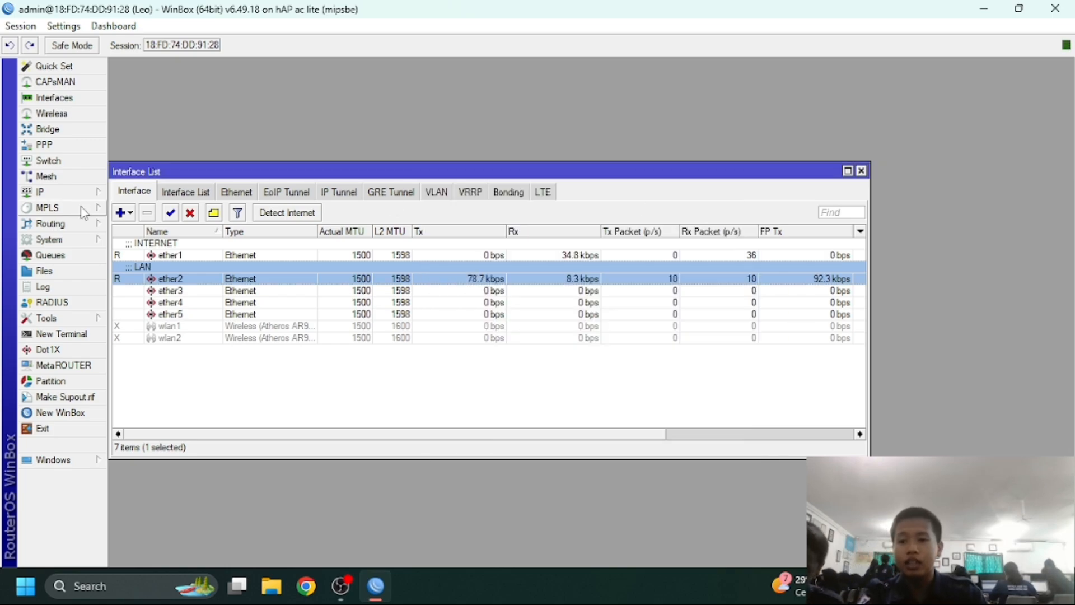
# Add the IP address 192.168.10.1/24 on interface ether2
pyautogui.click(76, 194)
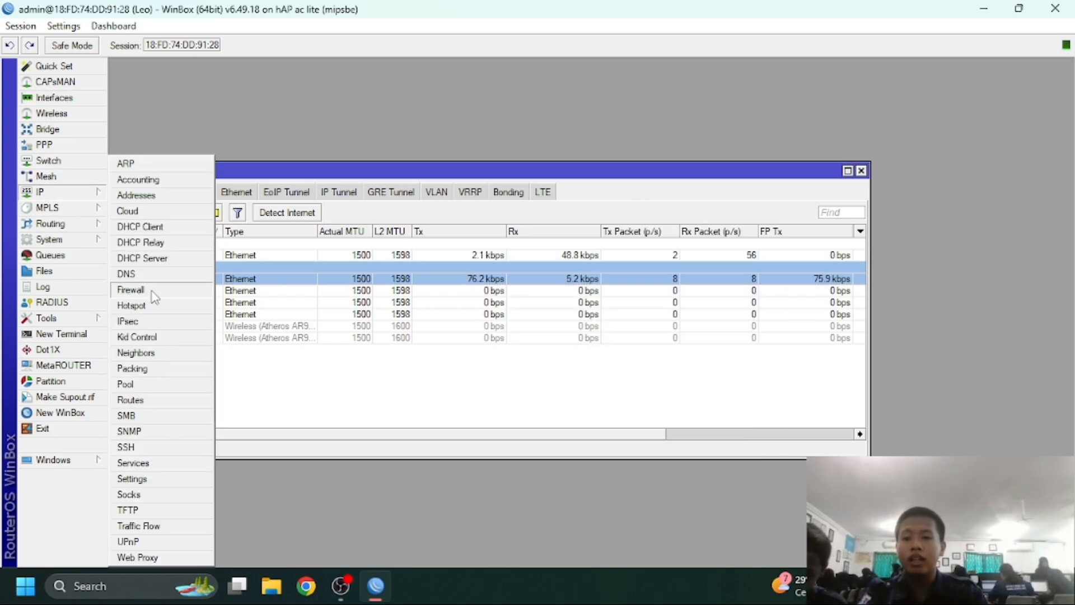
pyautogui.click(150, 197)
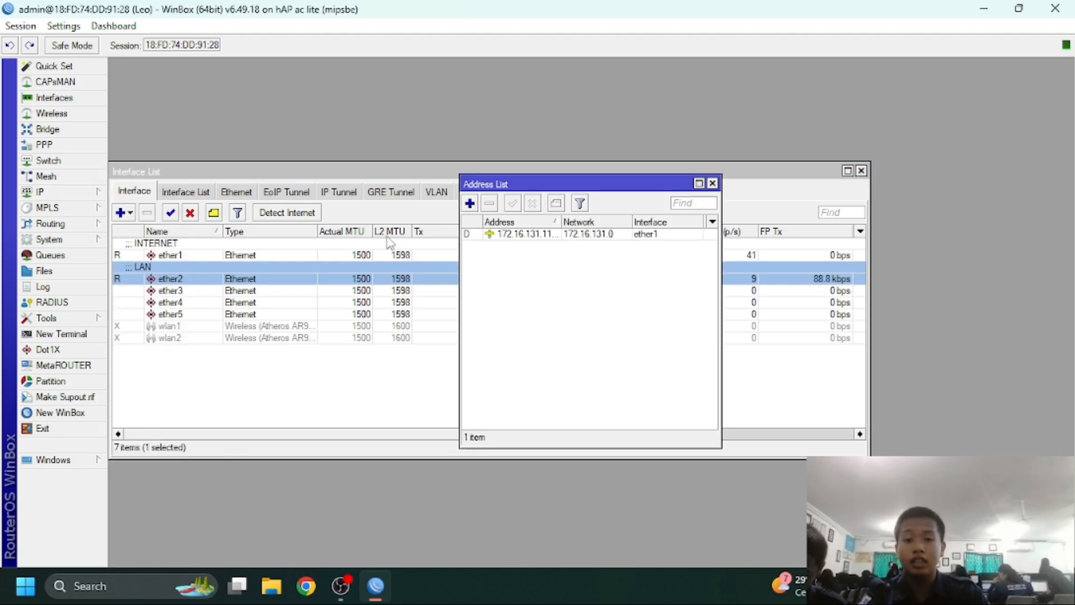
pyautogui.click(471, 204)
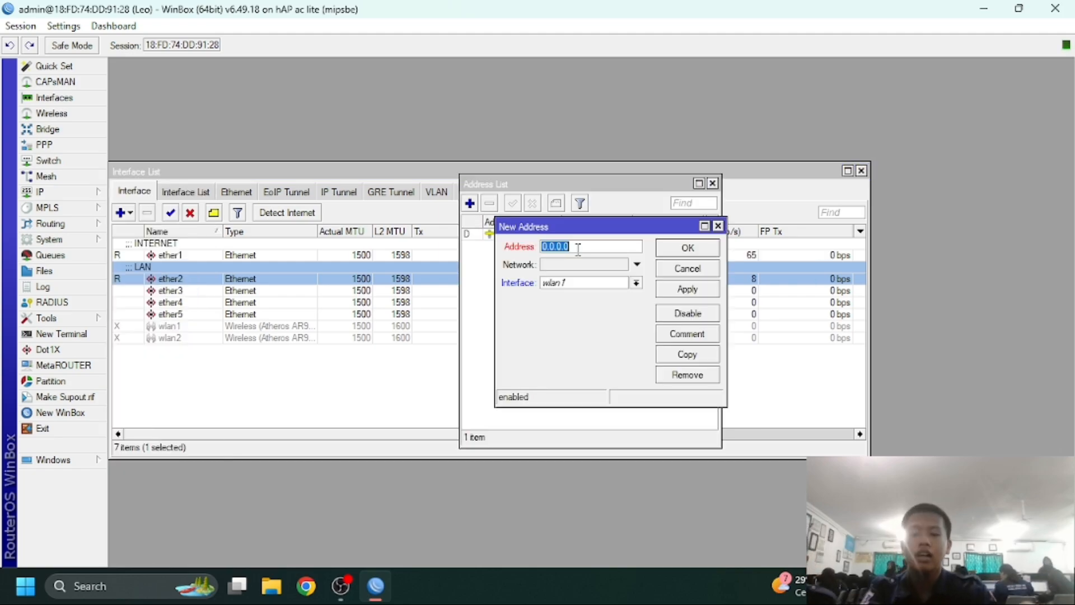
pyautogui.write('1')
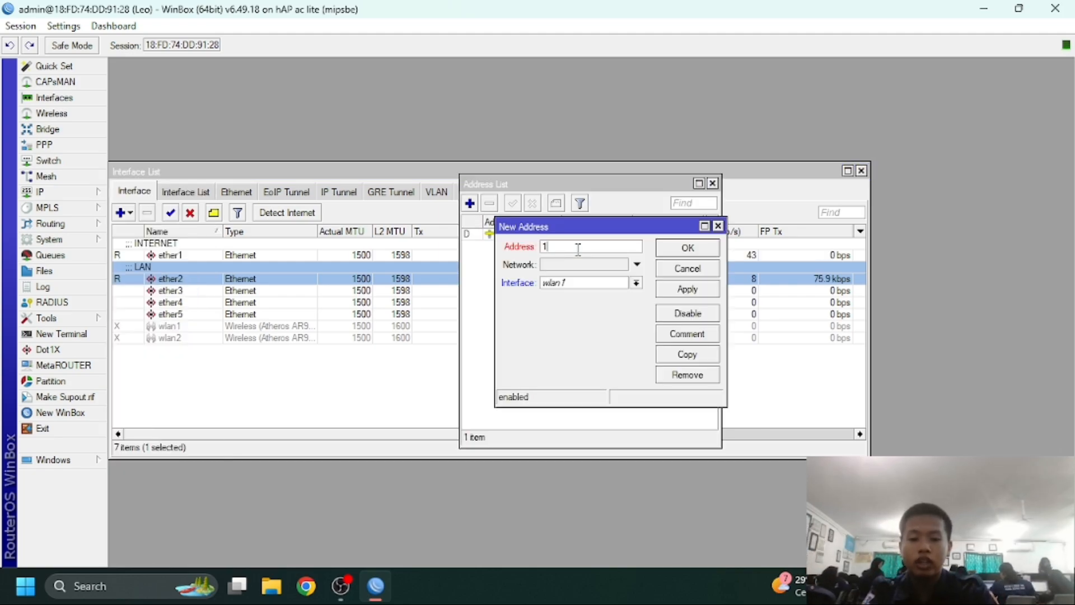
pyautogui.write('92.168.10')
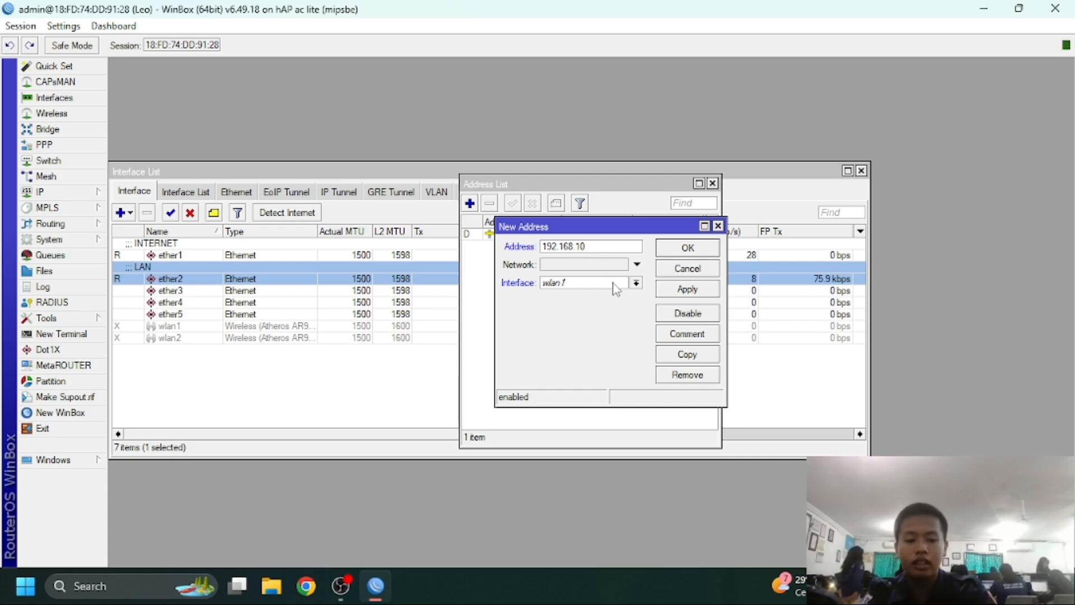
pyautogui.write('24')
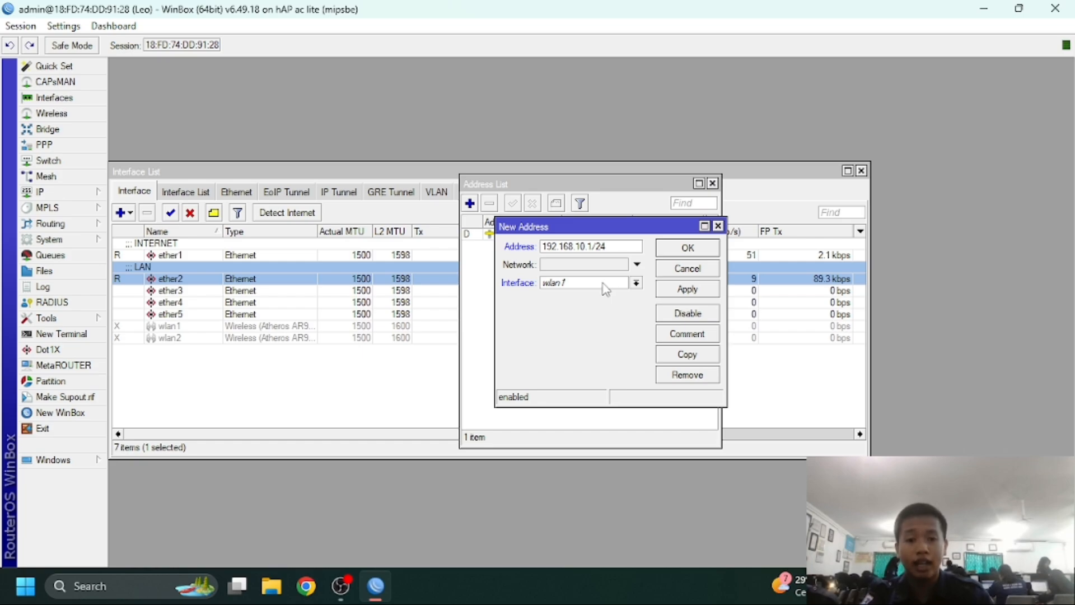
pyautogui.click(636, 283)
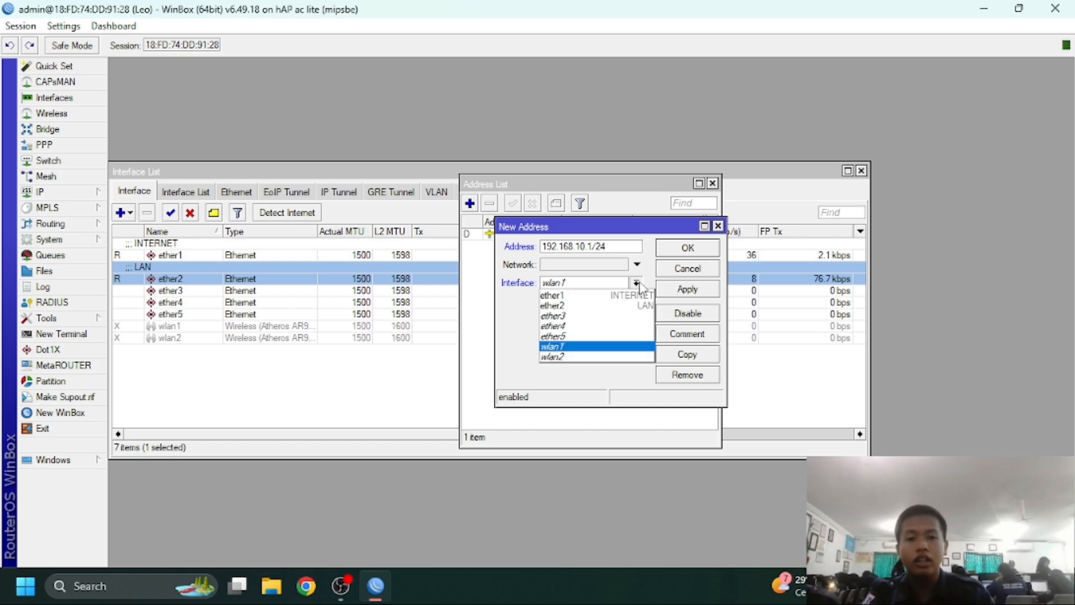
pyautogui.click(593, 308)
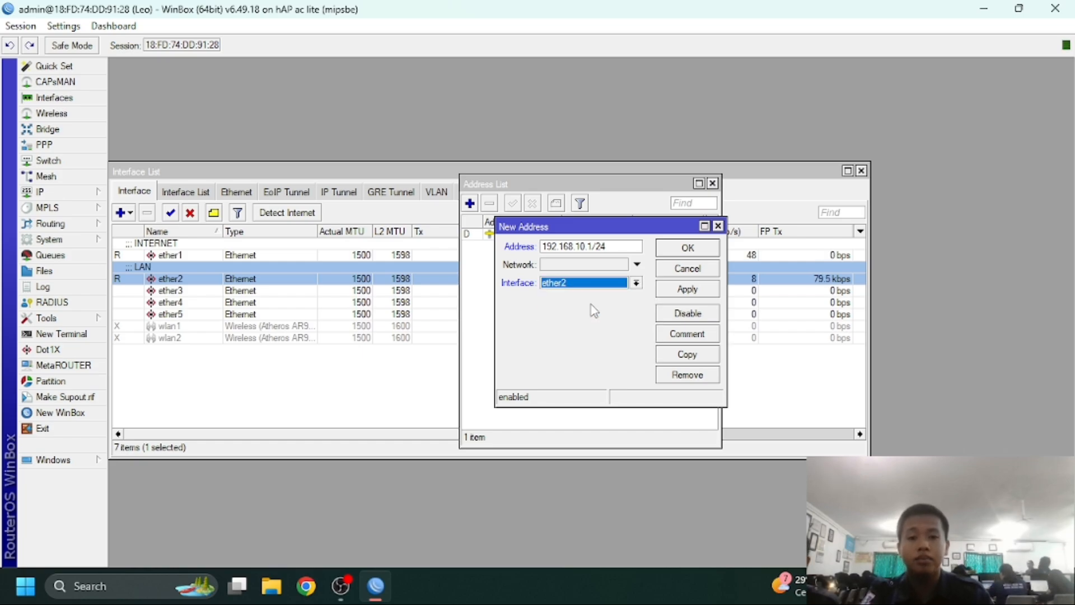
pyautogui.click(687, 289)
pyautogui.click(687, 247)
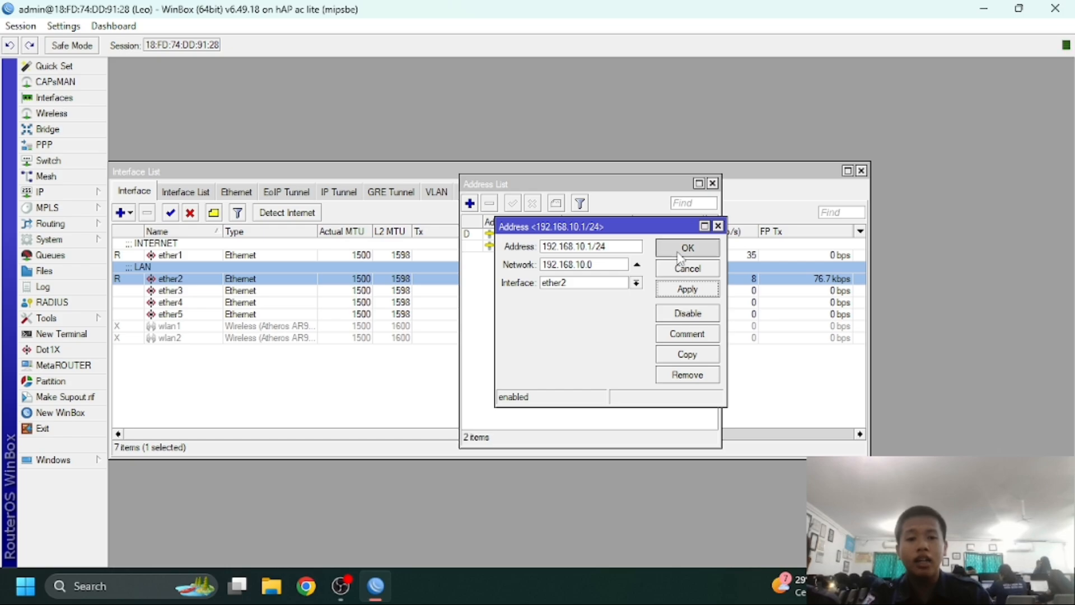
pyautogui.click(712, 183)
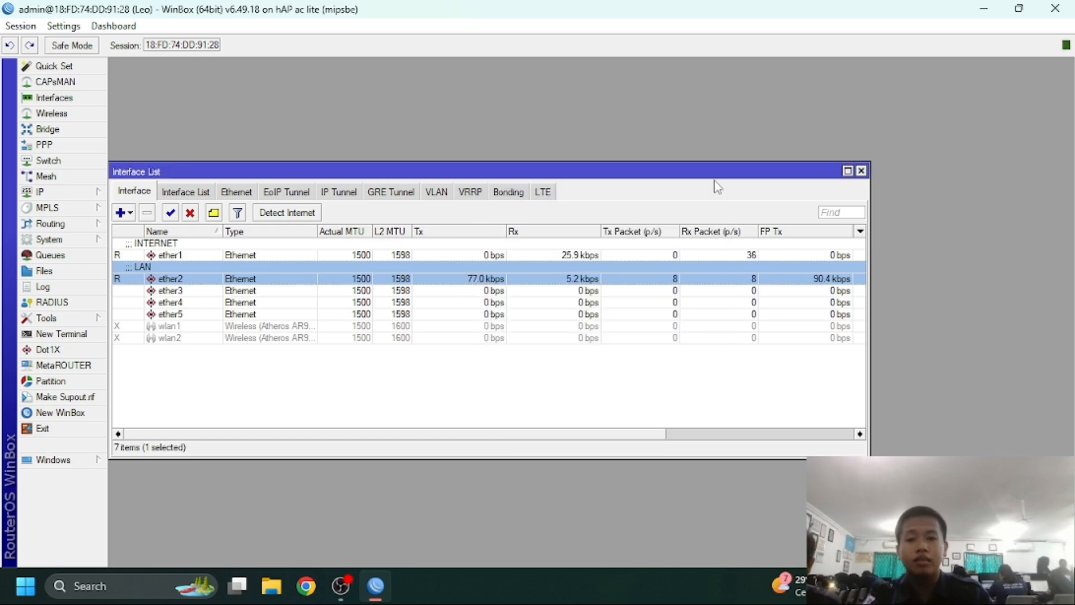
# Run DHCP Setup on ether2, accepting defaults to create dhcp1 with pool dhcp_pool0
pyautogui.click(56, 191)
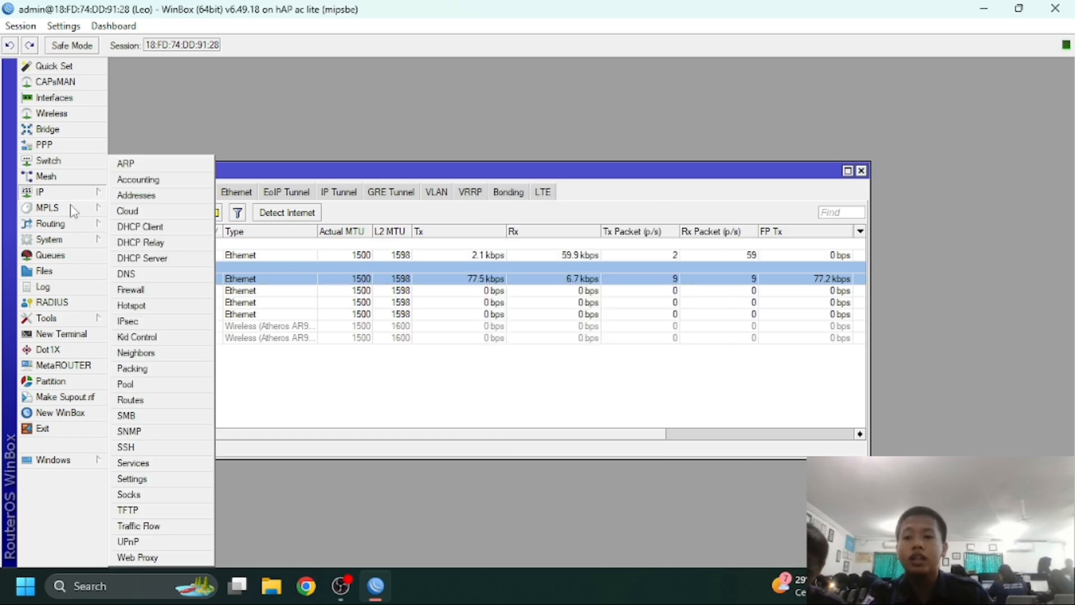
pyautogui.click(143, 258)
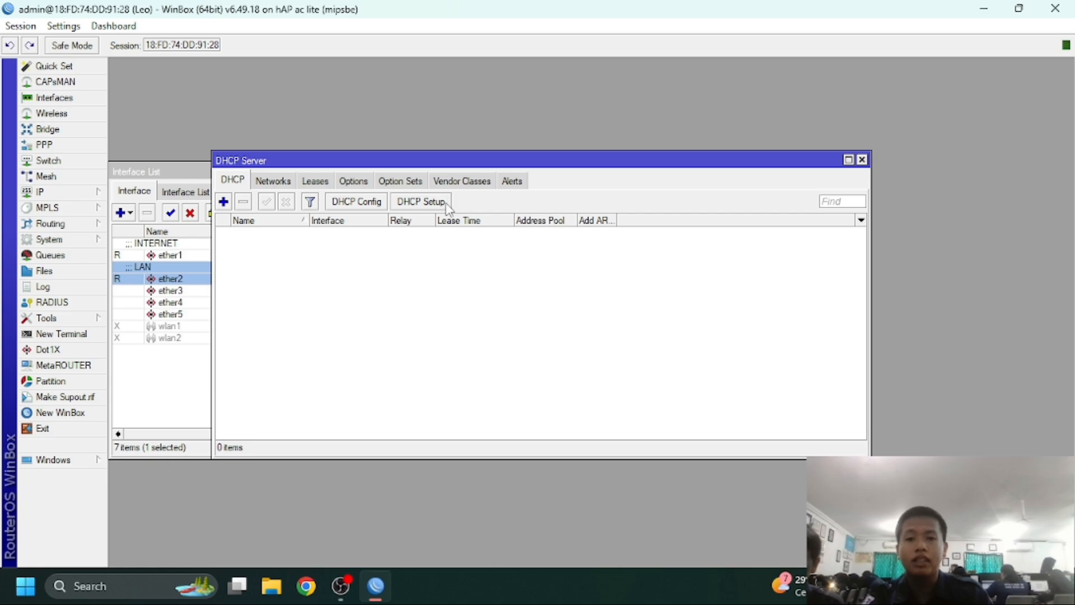
pyautogui.click(429, 201)
pyautogui.click(627, 311)
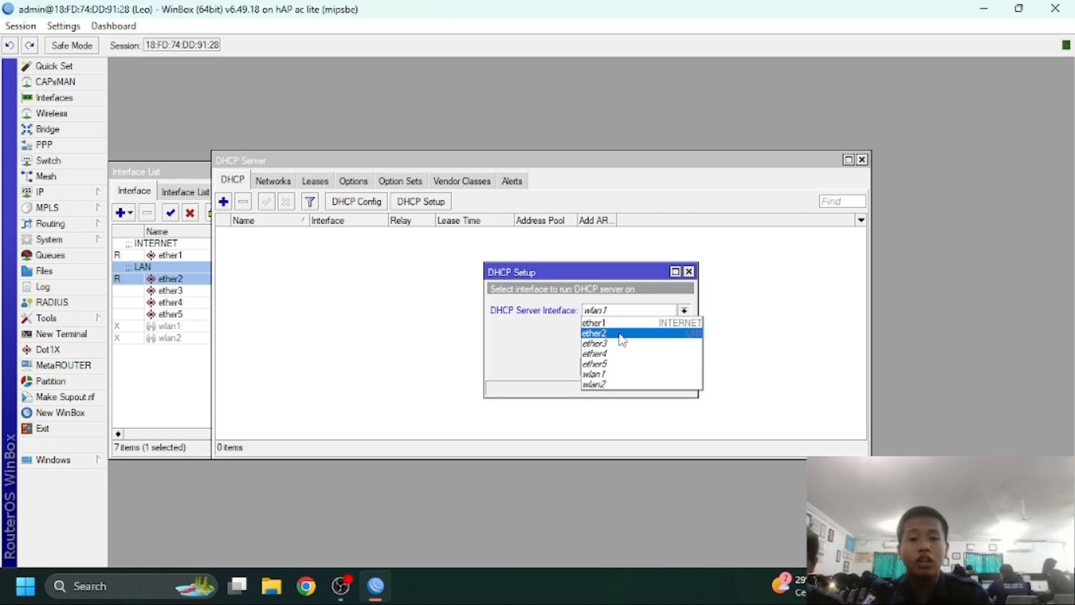
pyautogui.click(622, 334)
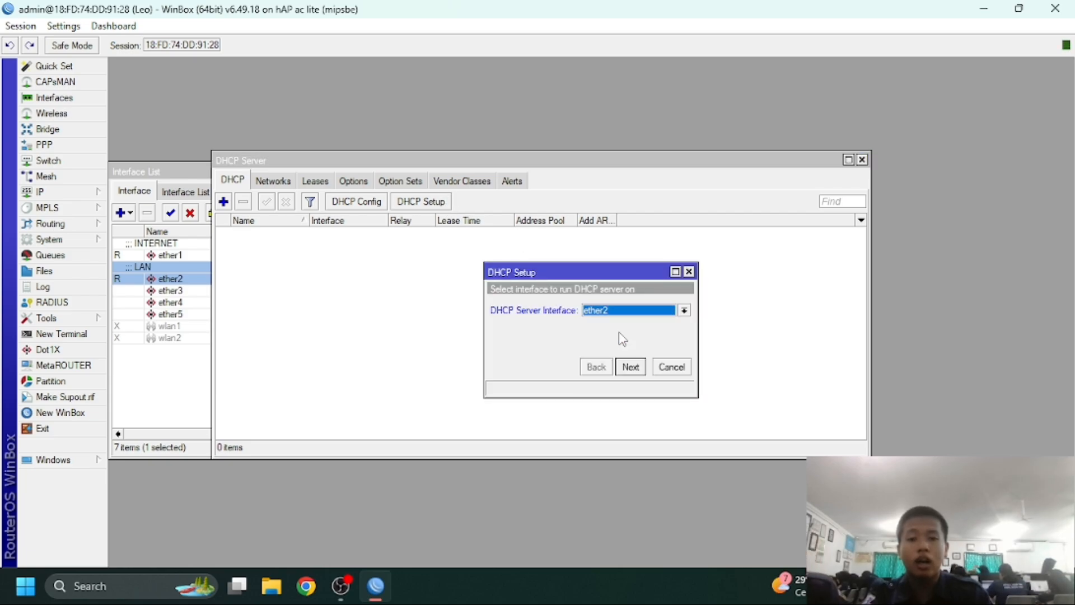
pyautogui.click(630, 366)
pyautogui.click(631, 367)
pyautogui.click(631, 366)
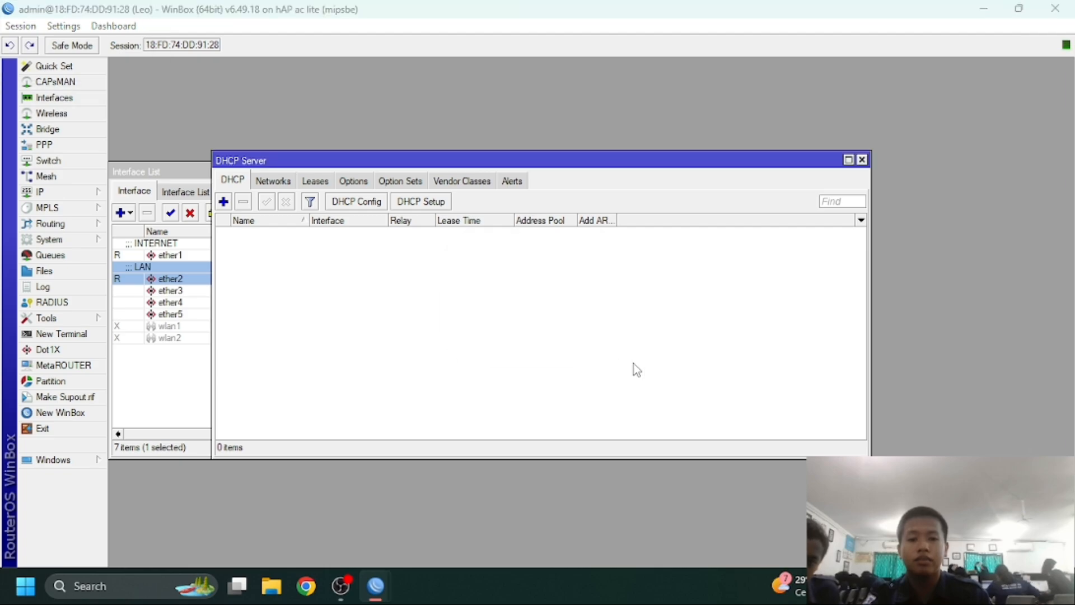
pyautogui.click(593, 308)
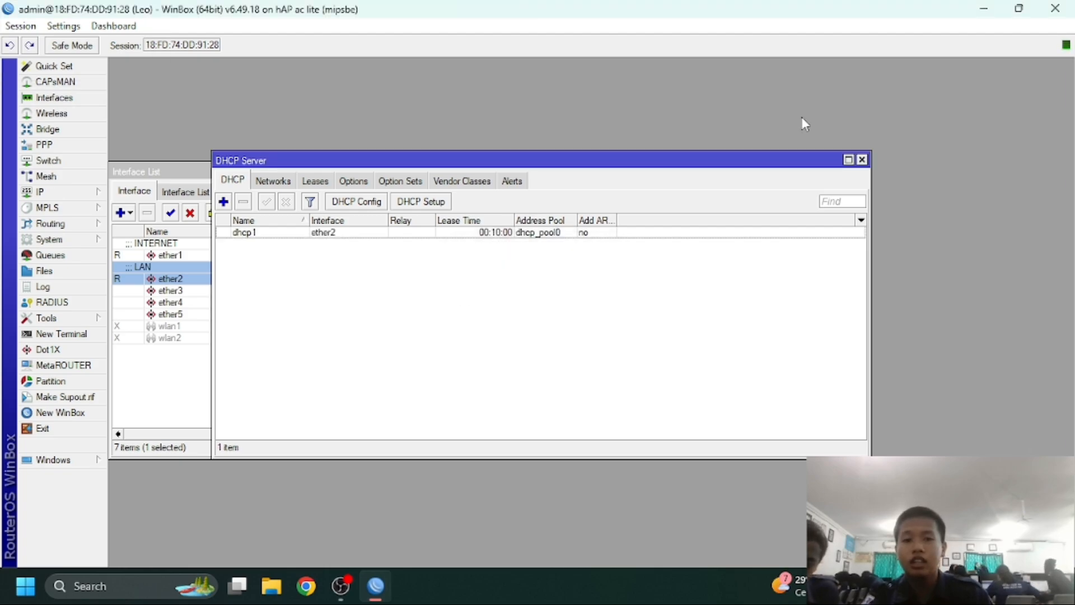
pyautogui.click(862, 160)
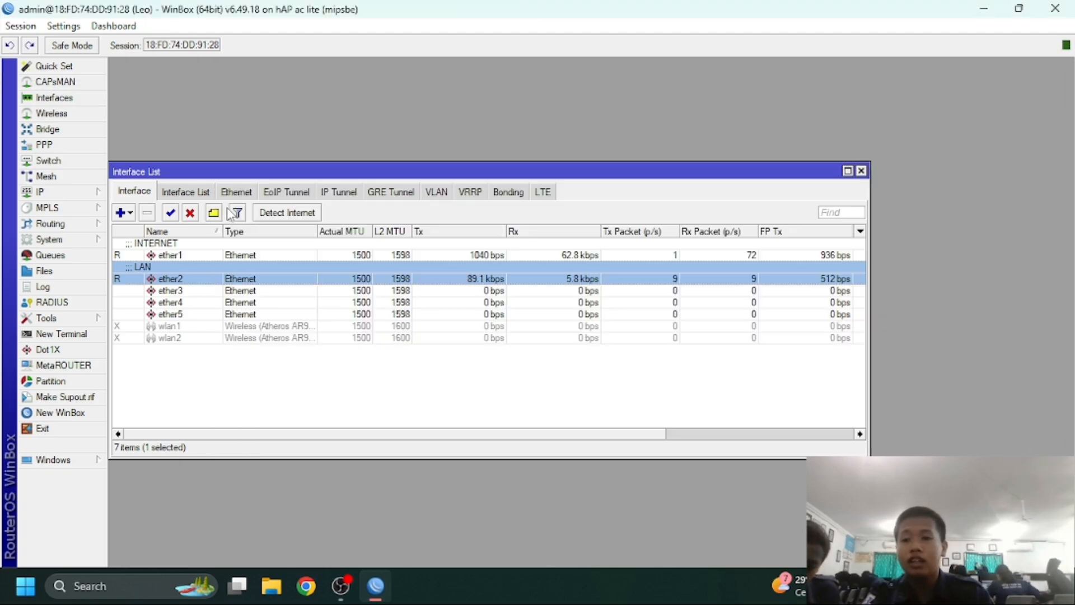
# Create a new NAT rule with chain srcnat and Out. Interface ether1
pyautogui.click(79, 192)
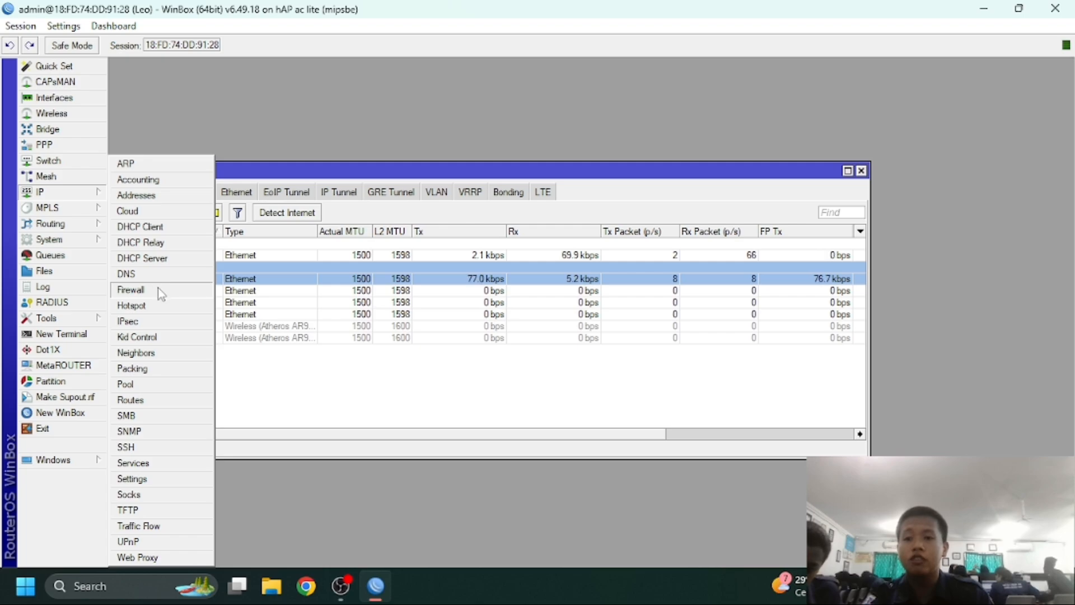
pyautogui.click(158, 288)
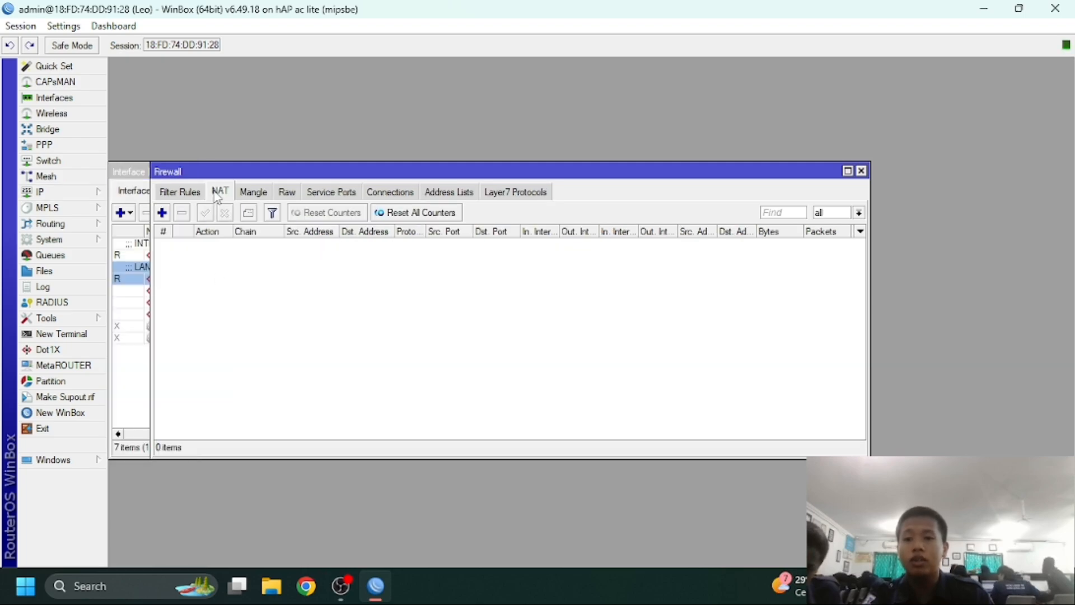
pyautogui.click(162, 212)
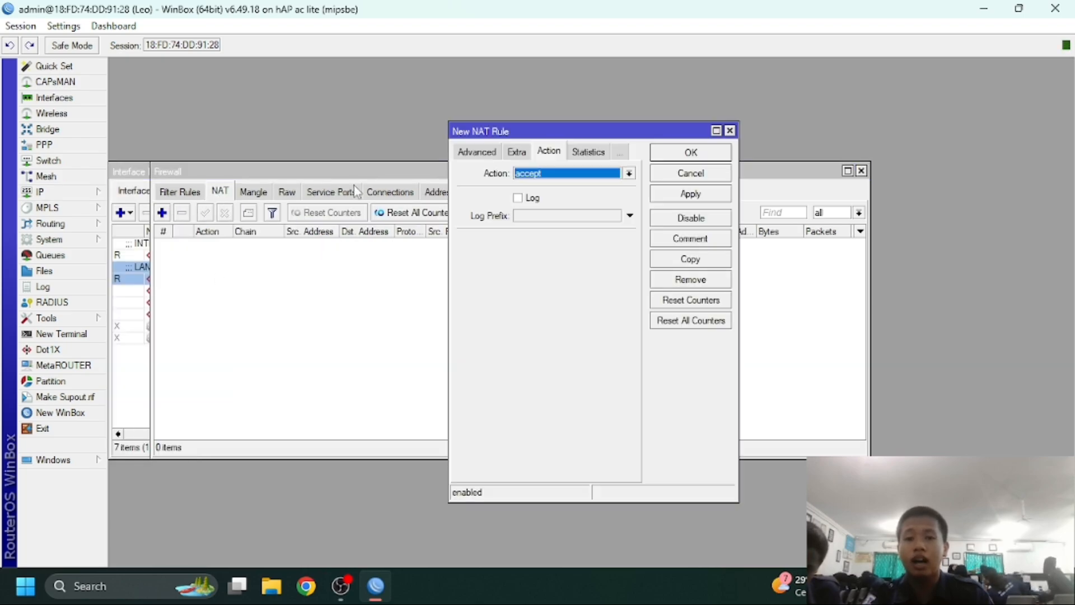
pyautogui.click(480, 157)
pyautogui.click(482, 157)
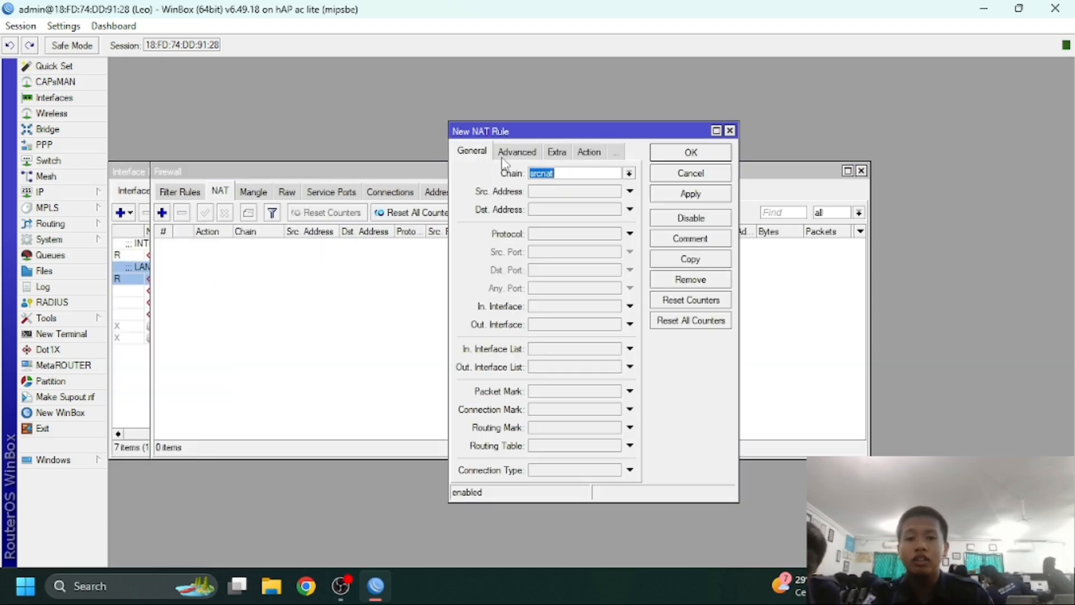
pyautogui.click(630, 173)
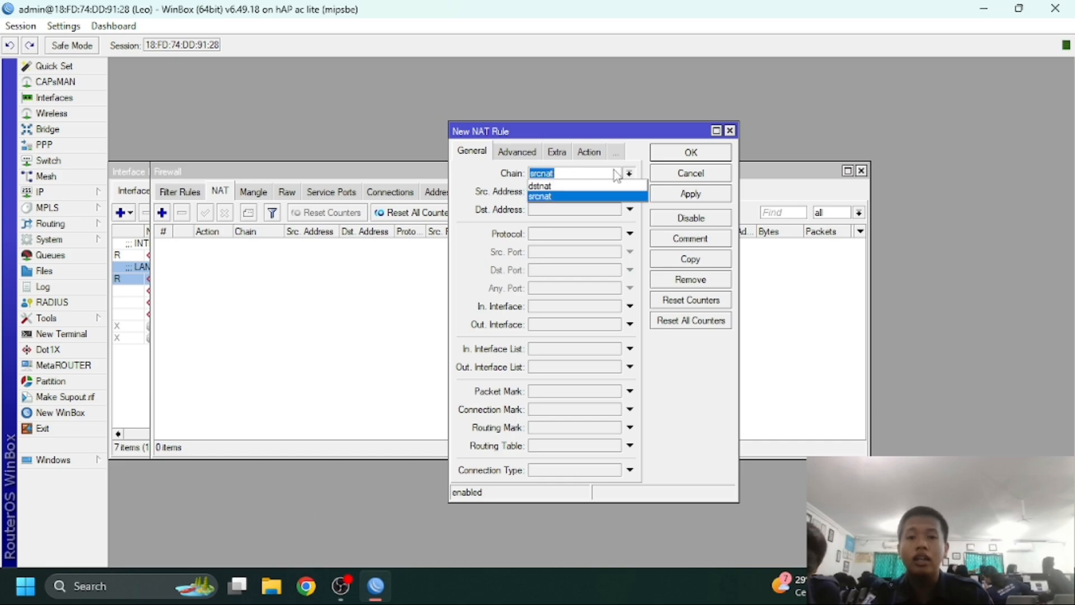
pyautogui.click(567, 197)
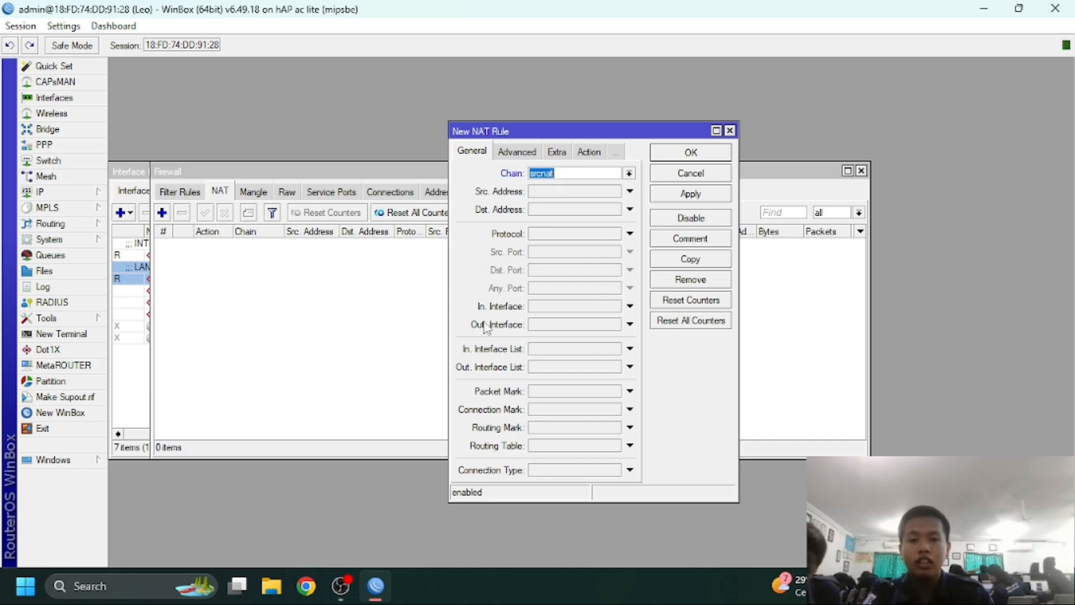
pyautogui.click(629, 324)
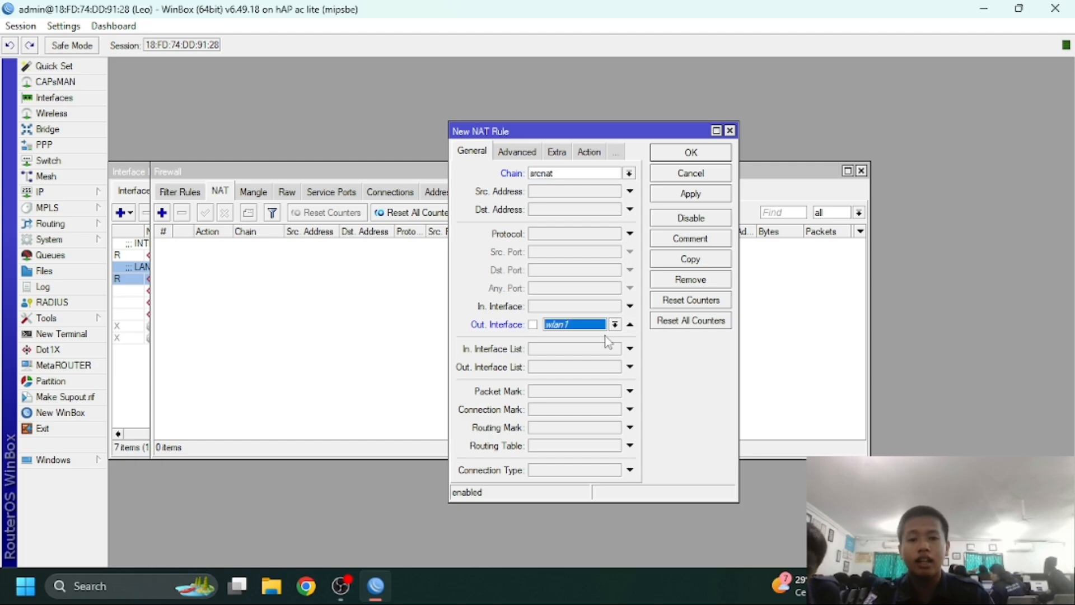
pyautogui.click(615, 325)
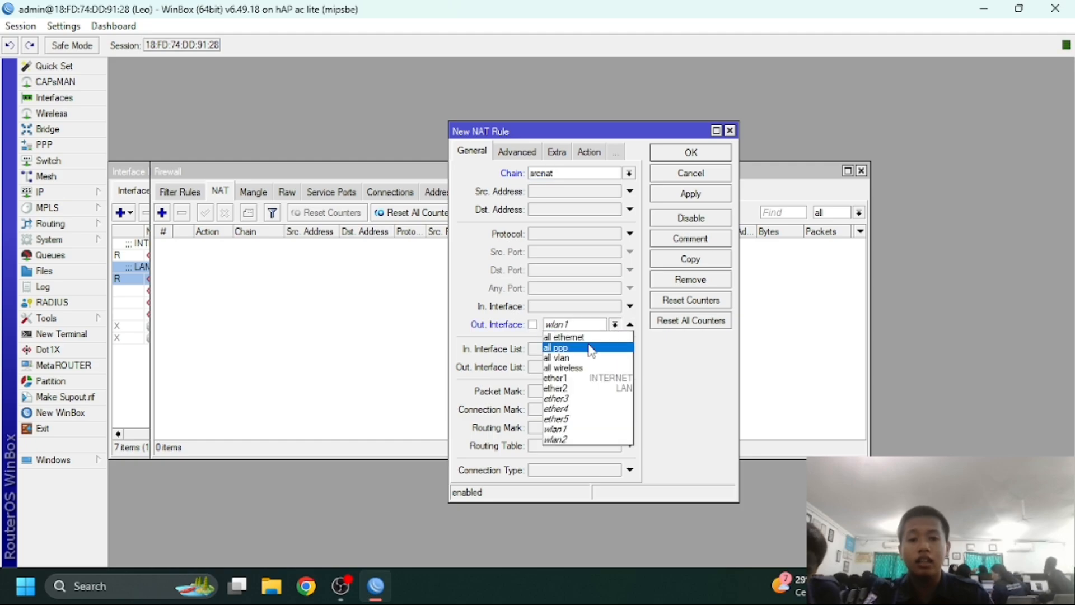
pyautogui.click(595, 379)
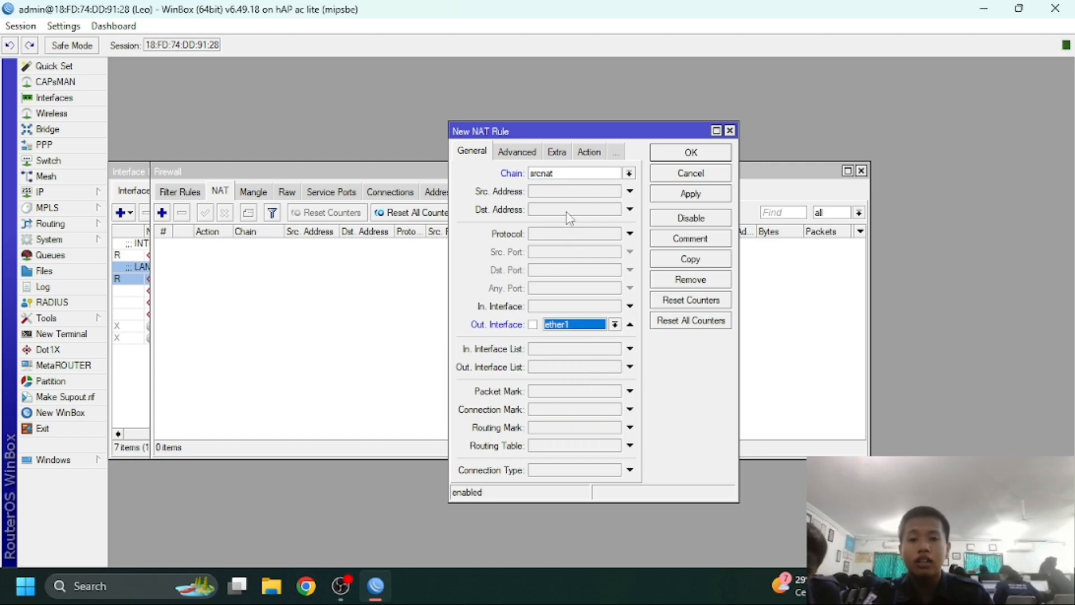
# Set the NAT rule's action to masquerade and save it
pyautogui.click(588, 155)
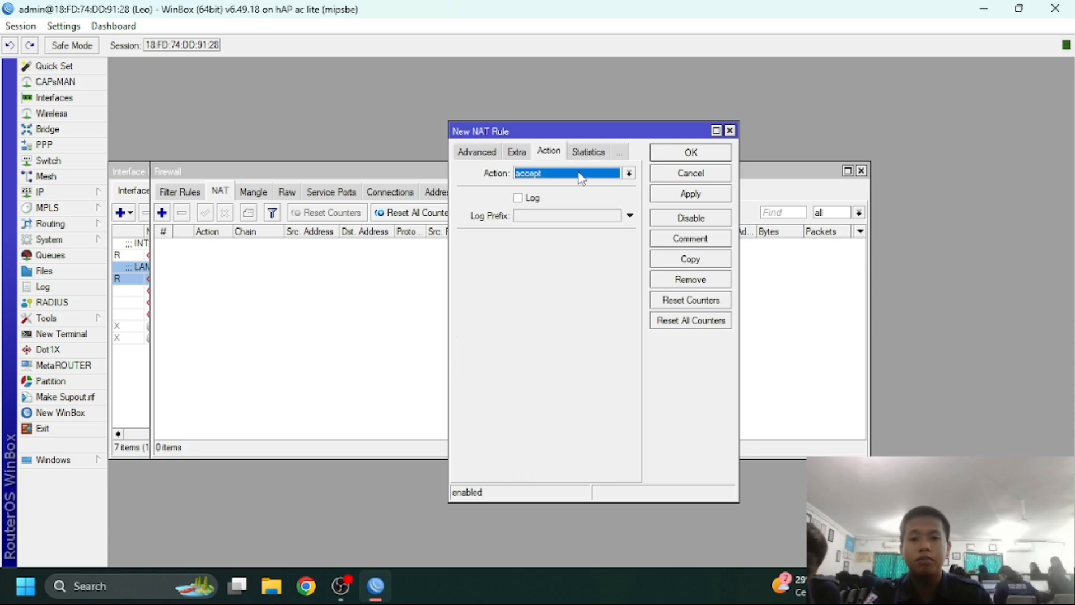
pyautogui.click(578, 174)
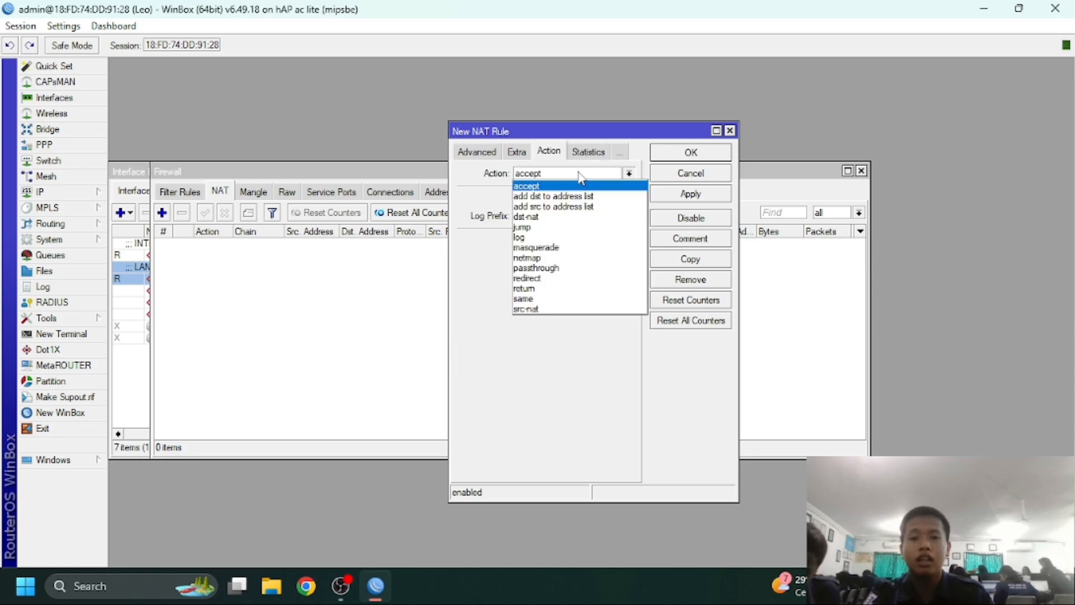
pyautogui.click(566, 248)
pyautogui.click(673, 197)
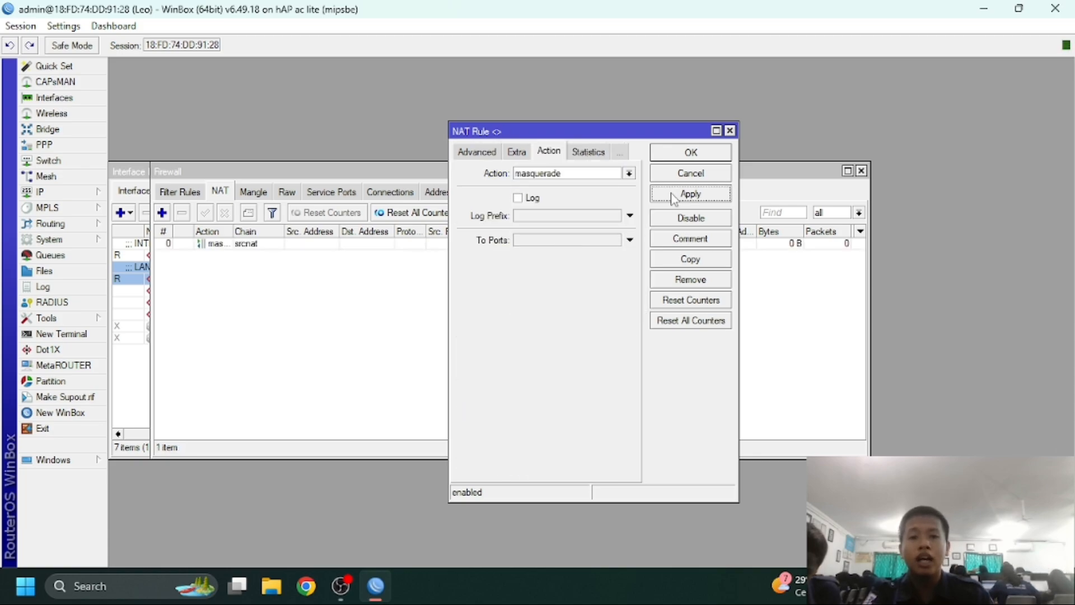
pyautogui.click(689, 153)
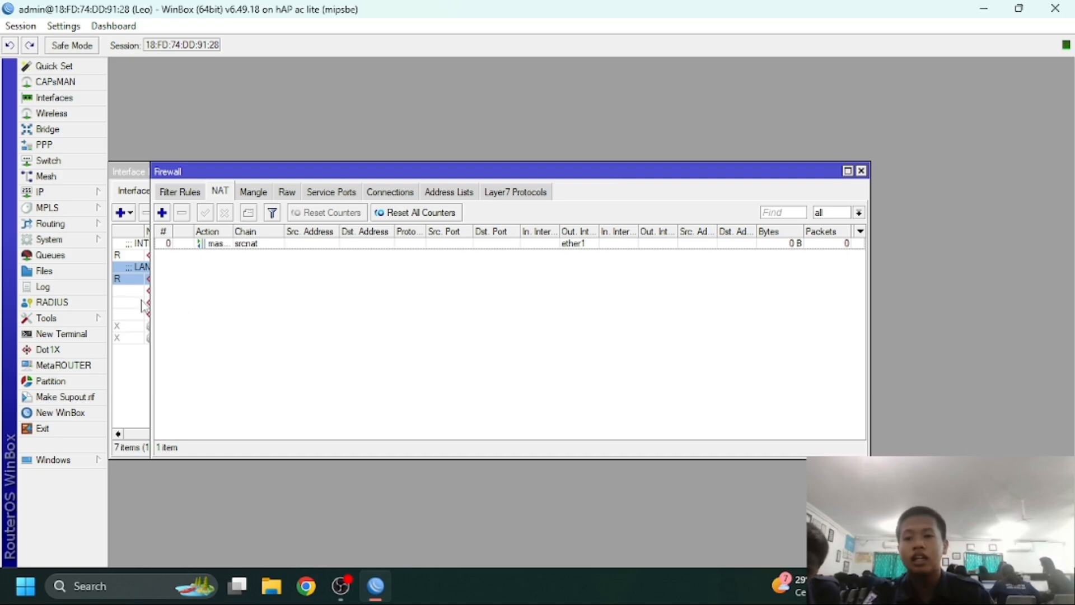
# Log into a new router terminal as admin, declining the license prompt
pyautogui.click(84, 334)
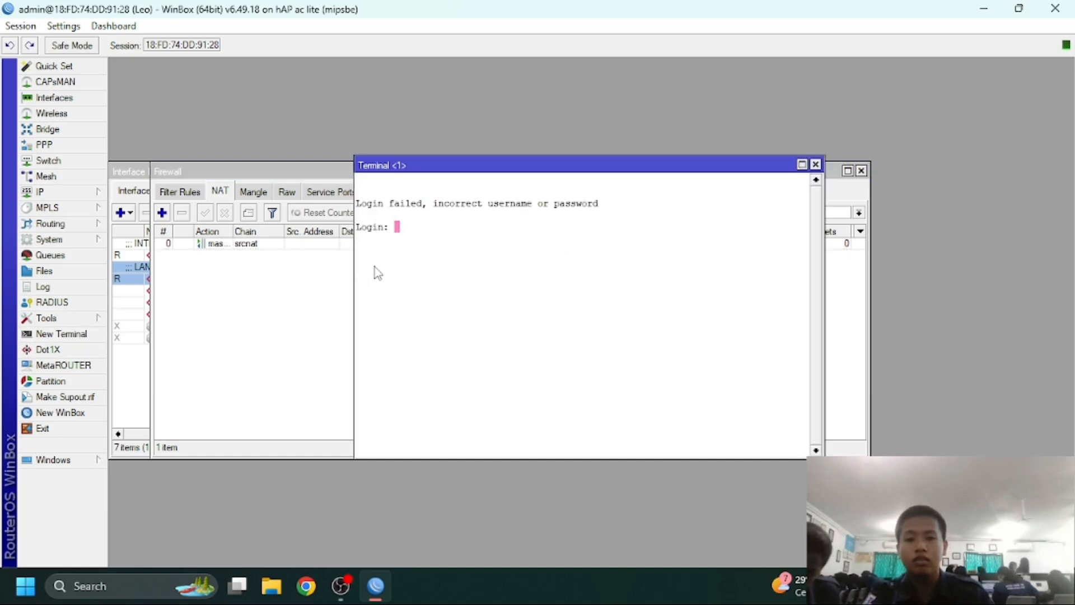
pyautogui.write('ad')
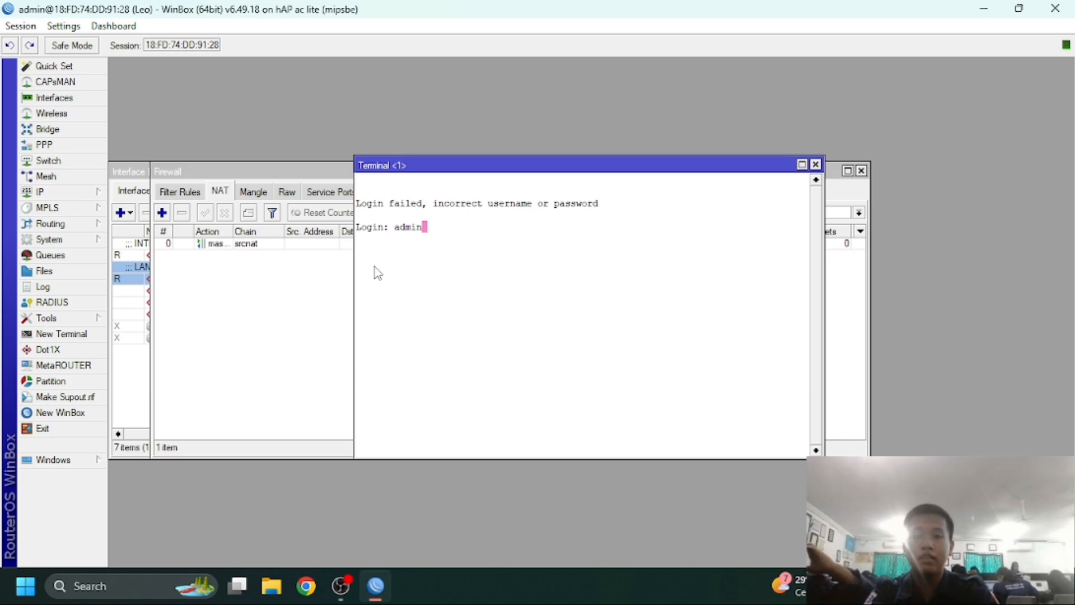
pyautogui.write('min')
pyautogui.press('Return')
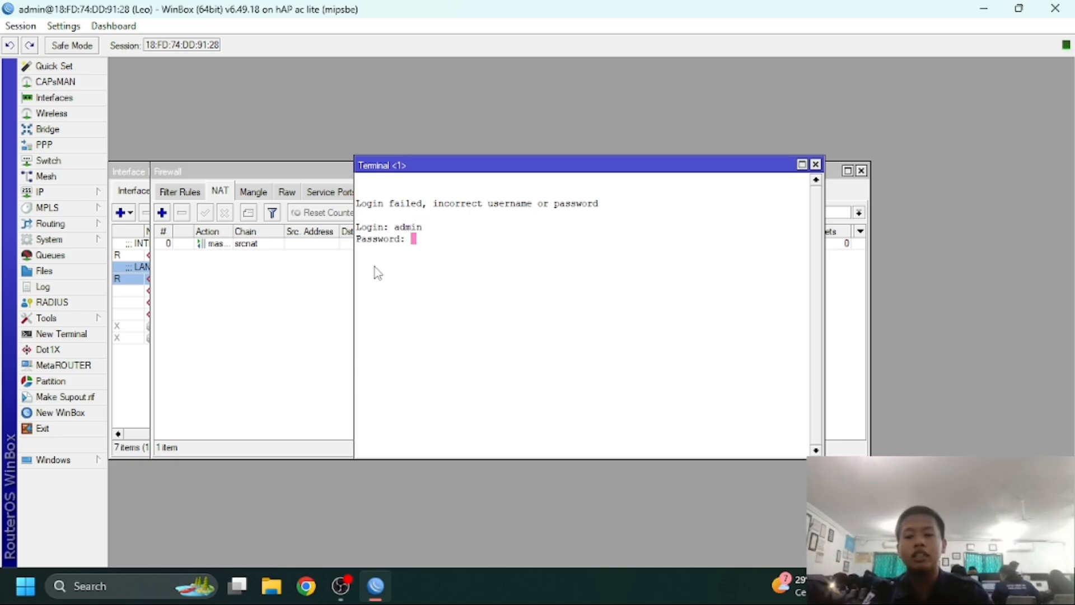
pyautogui.press('Return')
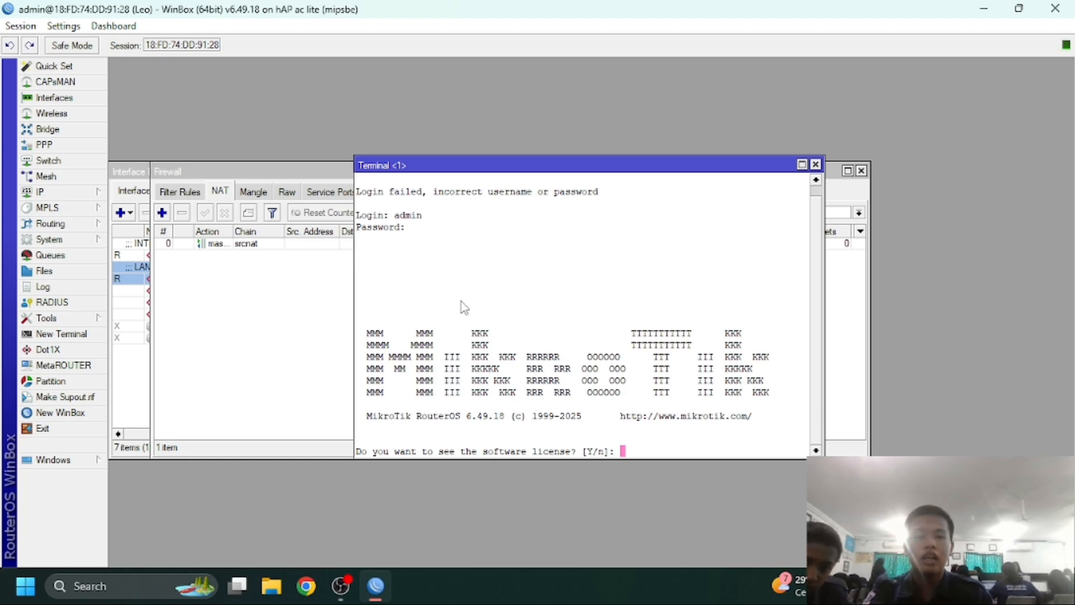
pyautogui.write('n')
pyautogui.press('Return')
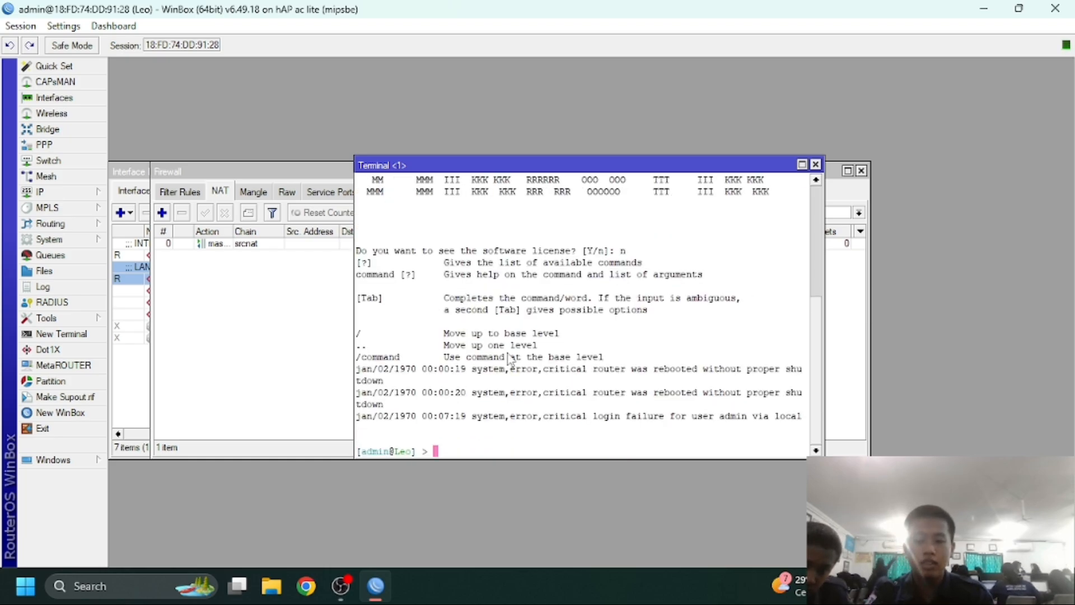
# Ping 8.8.8.8 from the router terminal, getting 7/7 replies, then bring up Windows Run
pyautogui.write('ping 8.8.8.')
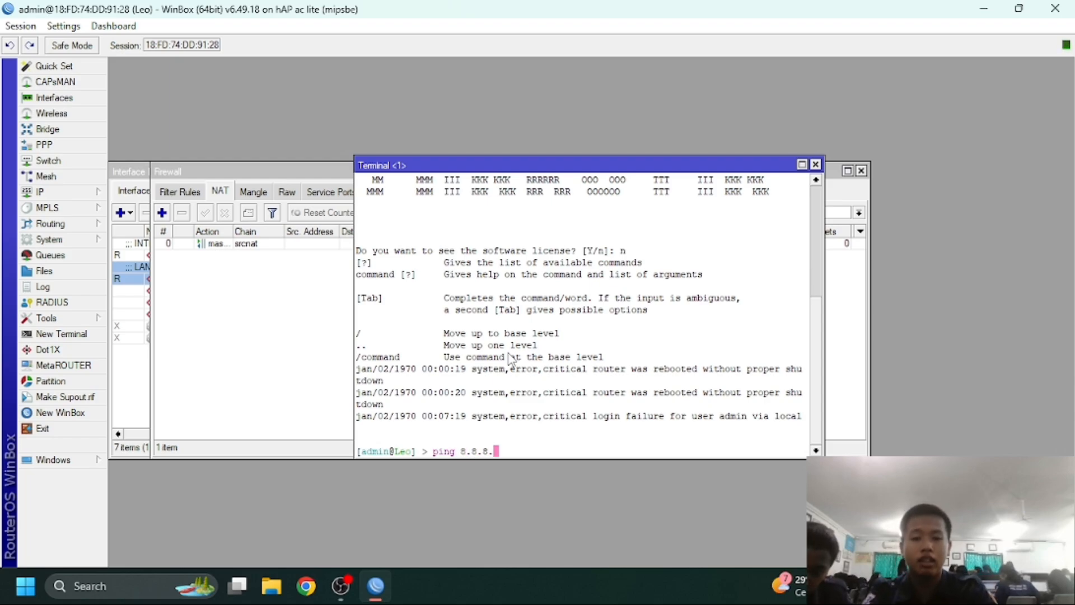
pyautogui.write('8')
pyautogui.press('Return')
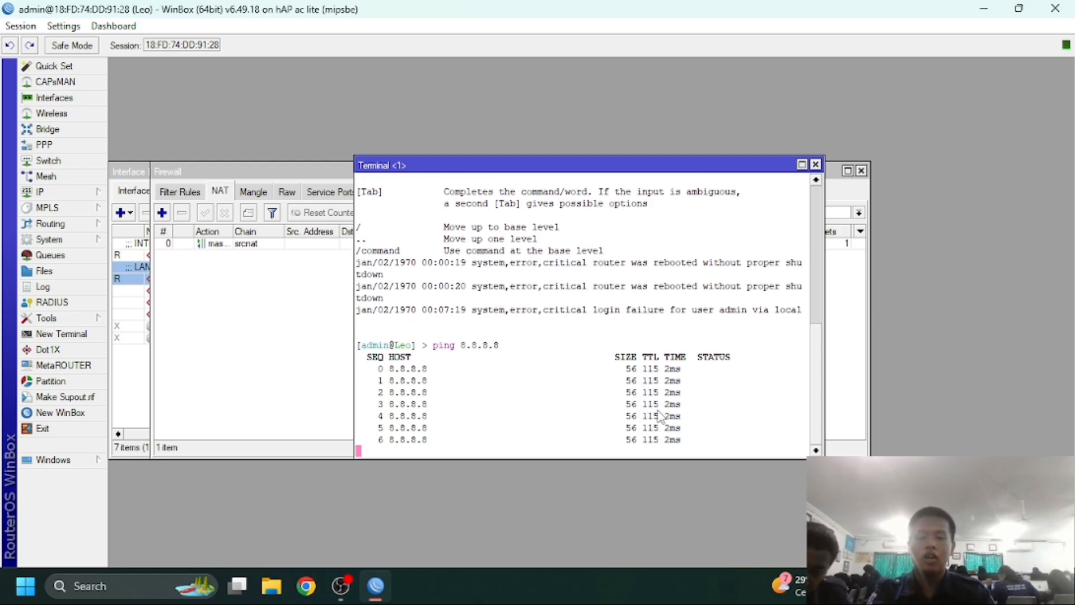
pyautogui.hotkey('ctrl', 'c')
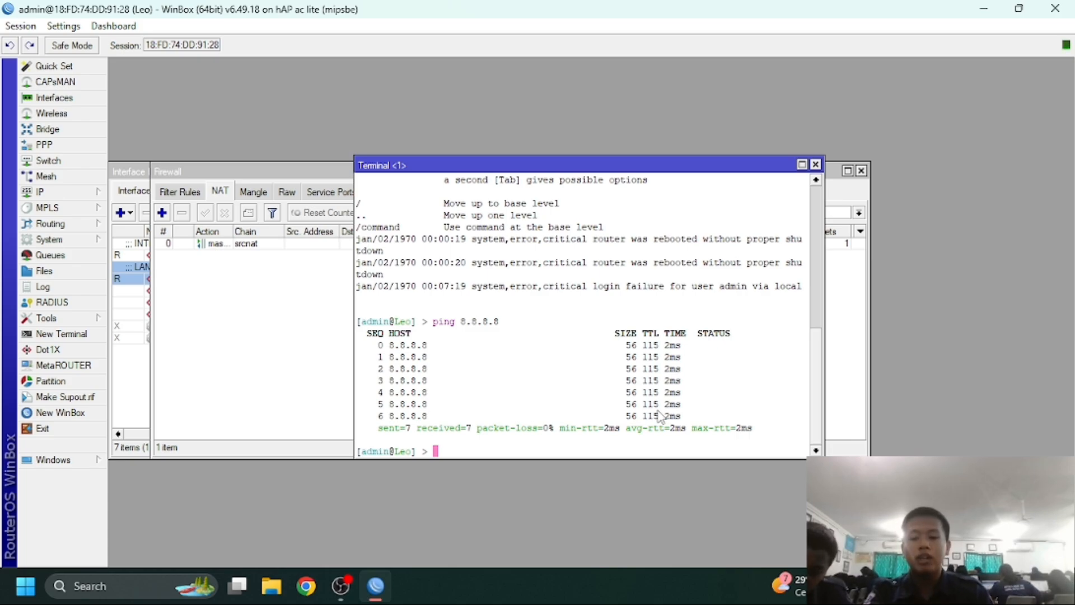
pyautogui.press('super+r')
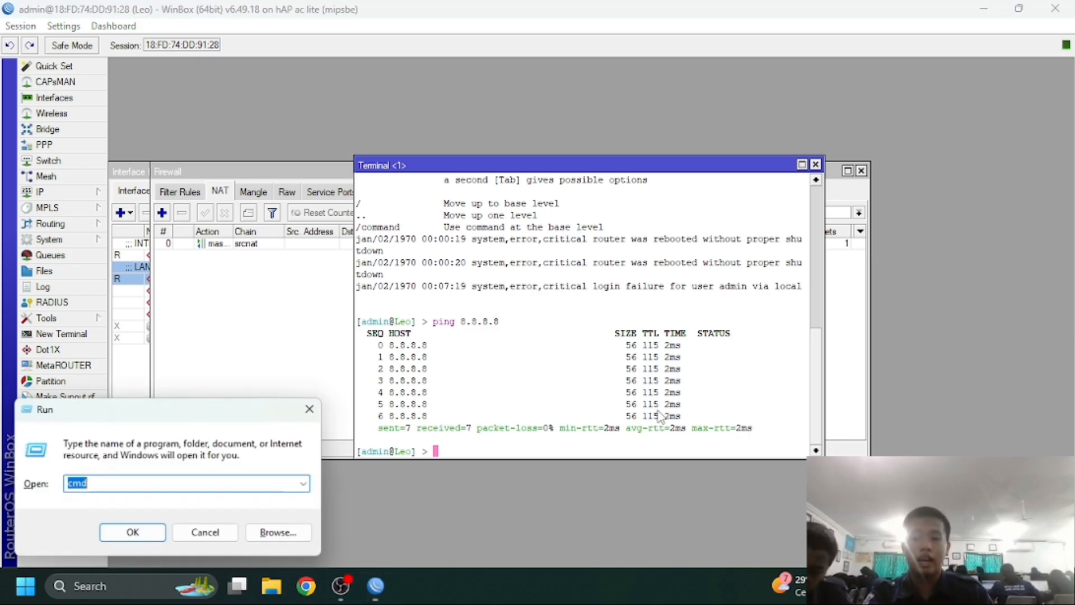
# Launch cmd and run ipconfig /renew to refresh the laptop's address
pyautogui.click(137, 528)
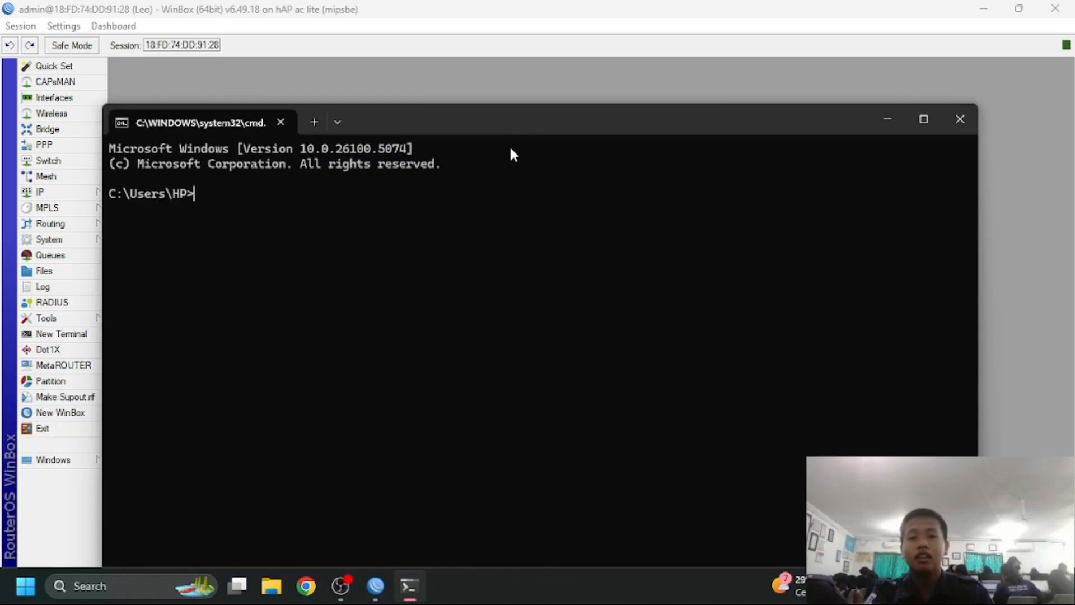
pyautogui.write('i')
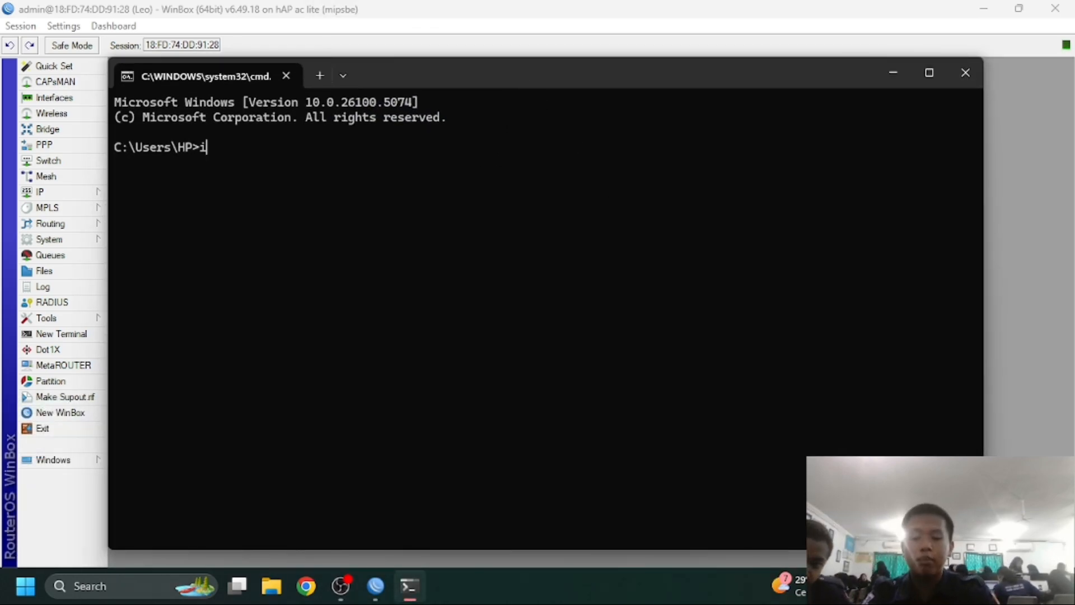
pyautogui.write('pconfig /r')
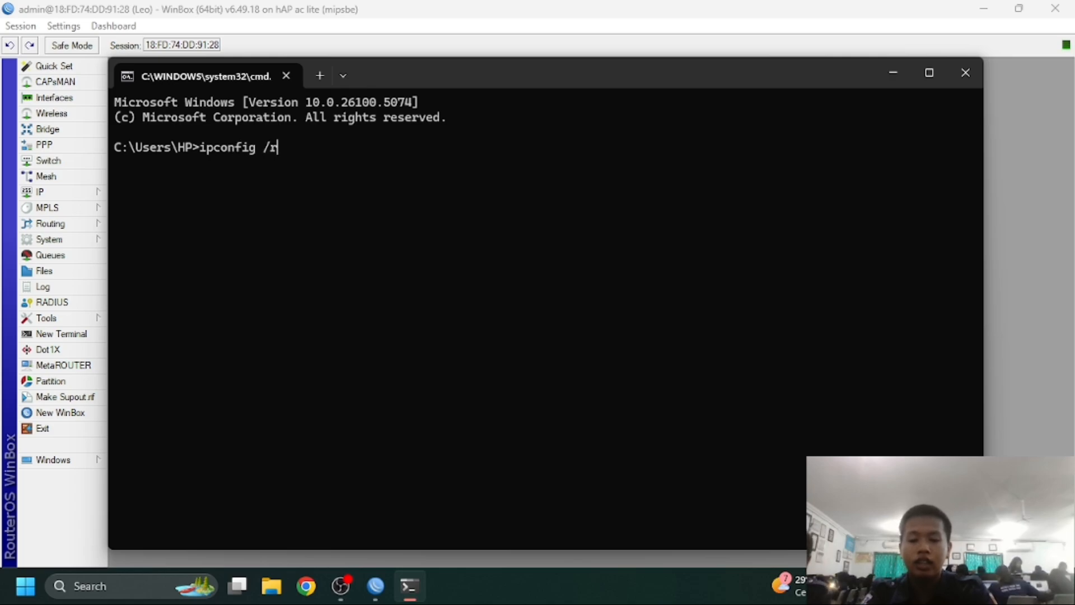
pyautogui.write('enew')
pyautogui.press('Return')
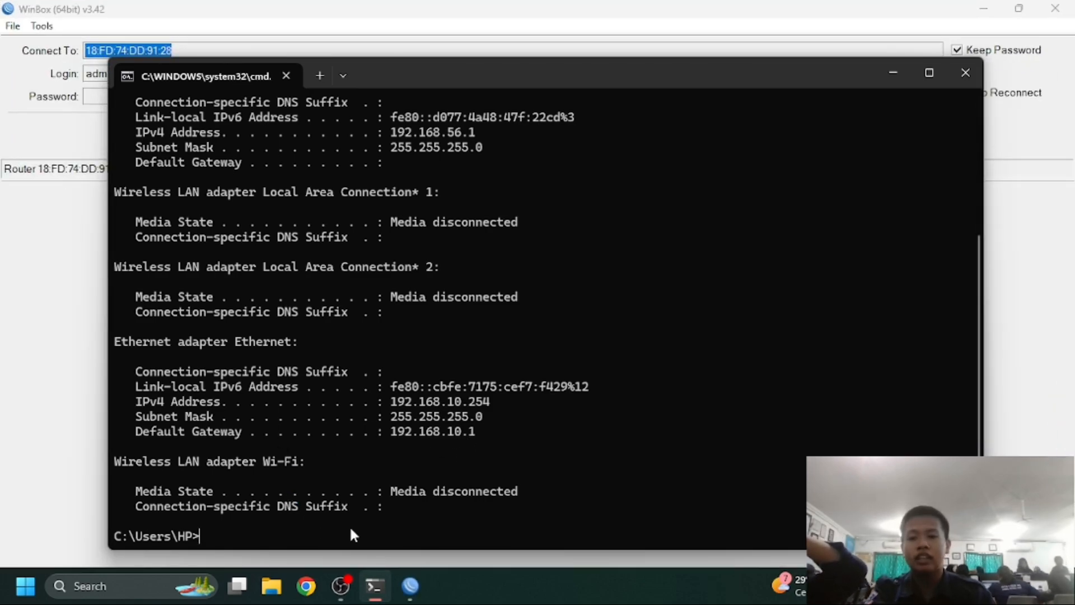
# Ping 8.8.8.8 continuously, stop after 6/6 replies, and close the command window
pyautogui.write('pi')
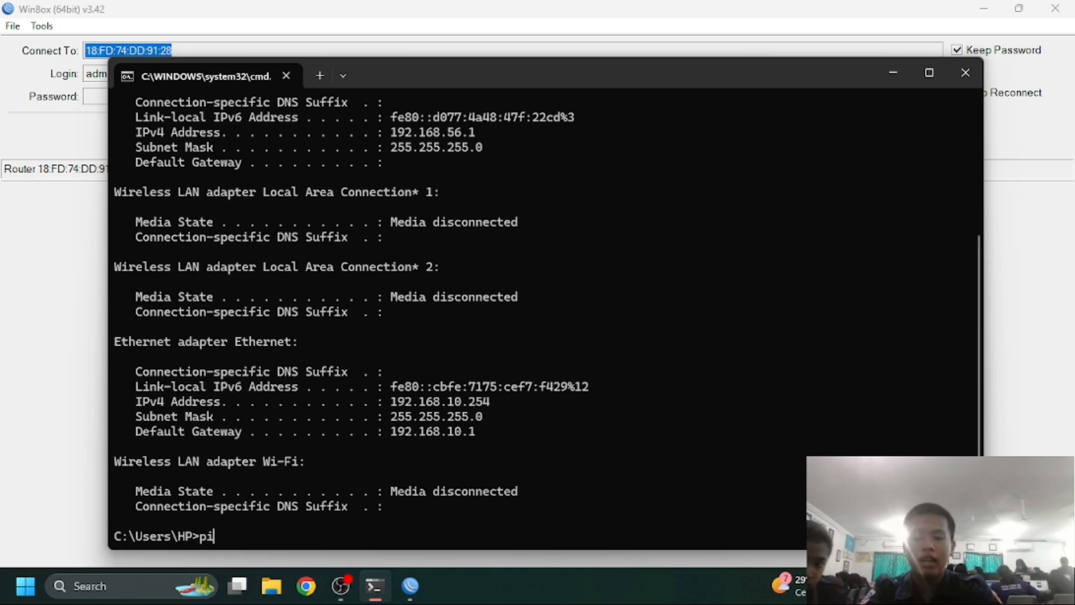
pyautogui.write('ng 8')
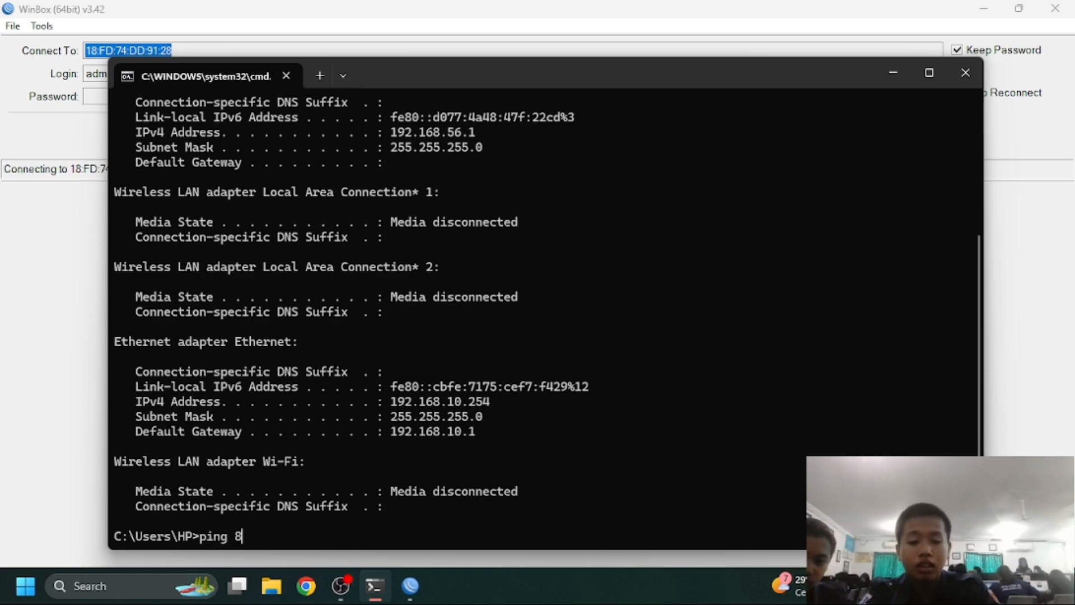
pyautogui.write('.8.8.8 ')
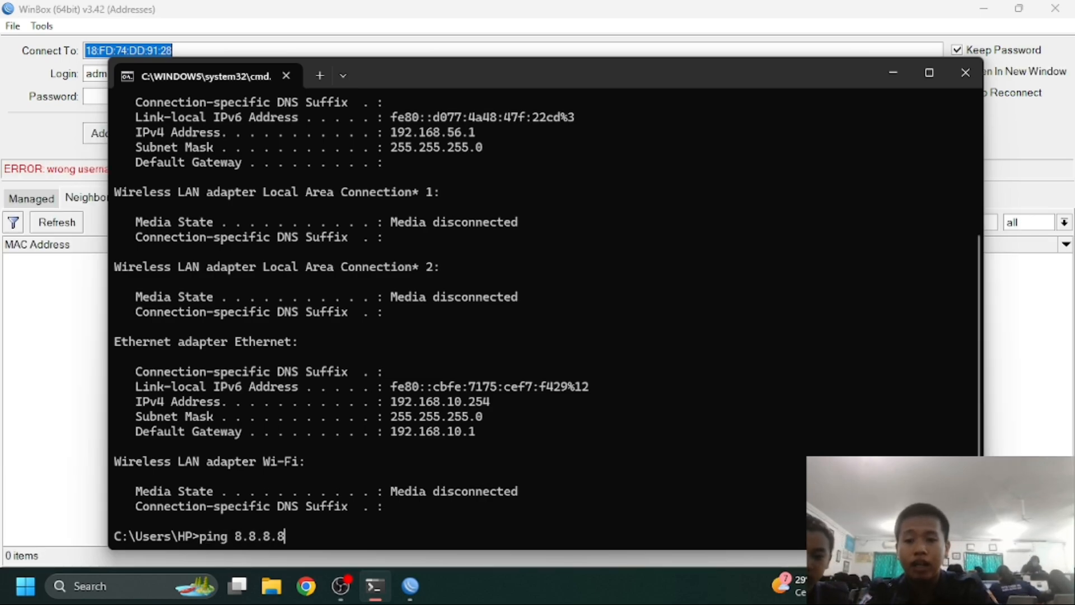
pyautogui.write('-t')
pyautogui.press('Return')
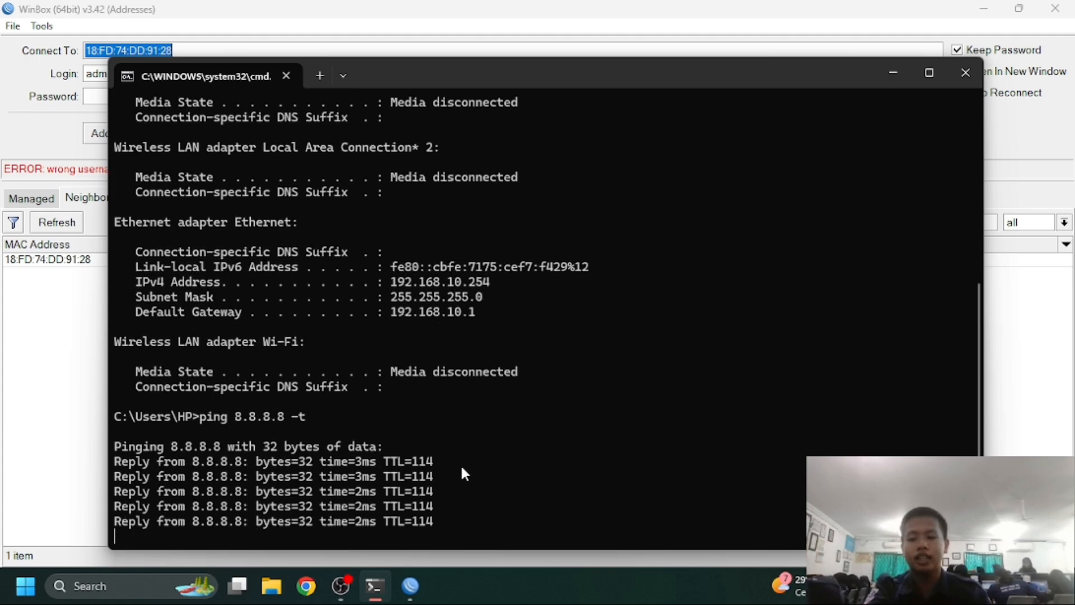
pyautogui.hotkey('ctrl', 'c')
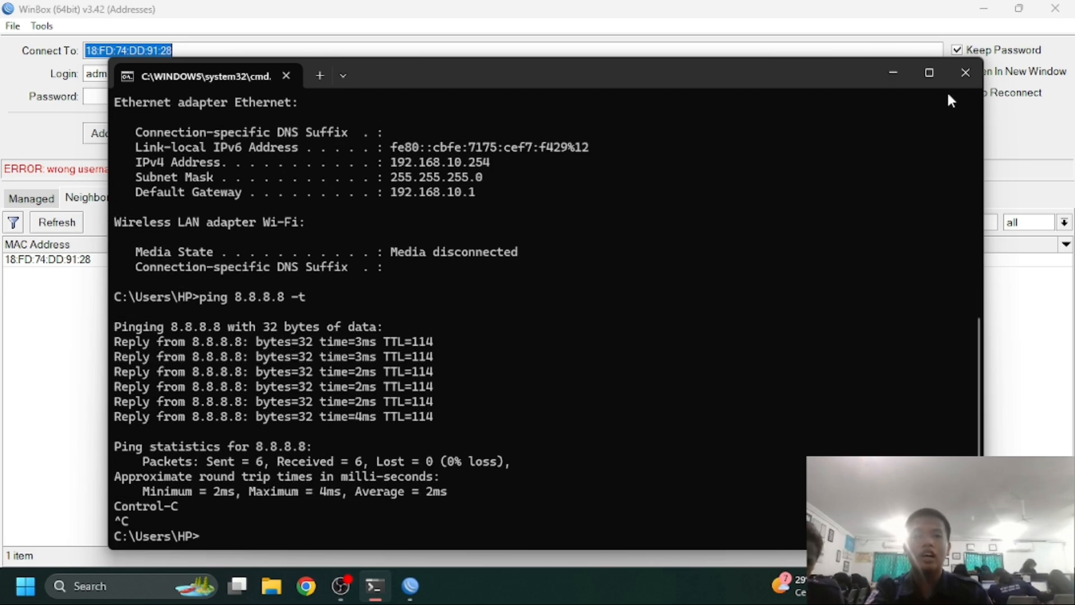
pyautogui.click(965, 73)
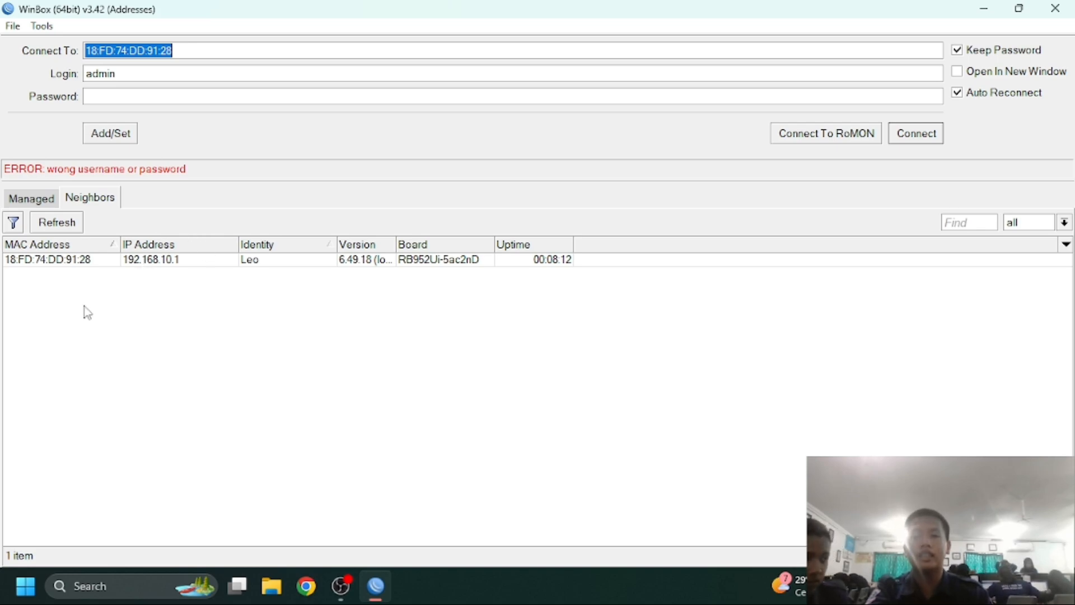
# Select the hAP ac lite router in Neighbors, enter the admin password and connect
pyautogui.click(74, 260)
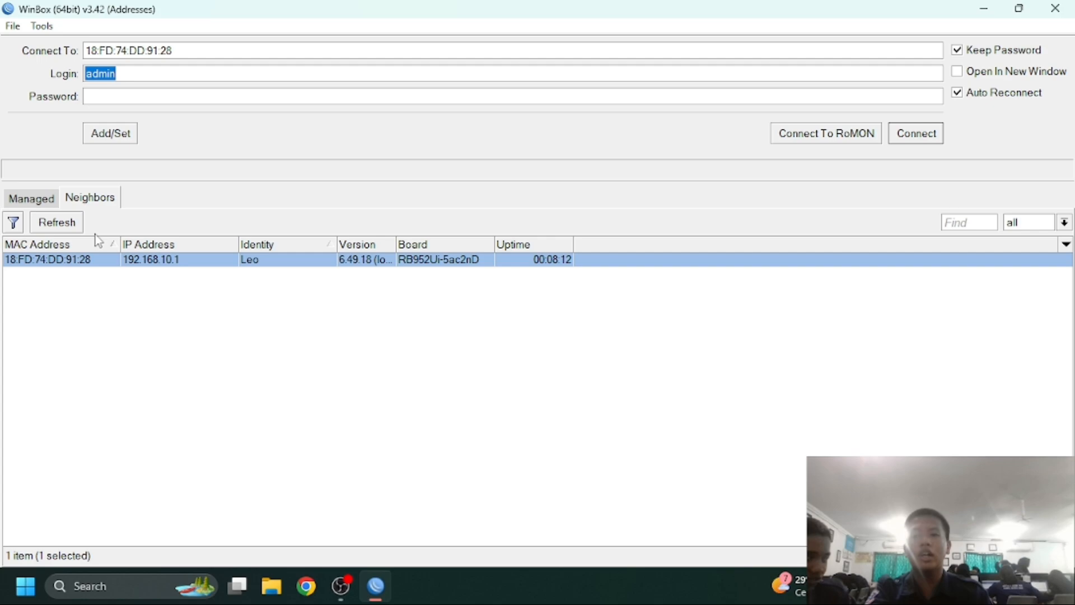
pyautogui.click(166, 99)
pyautogui.write('123')
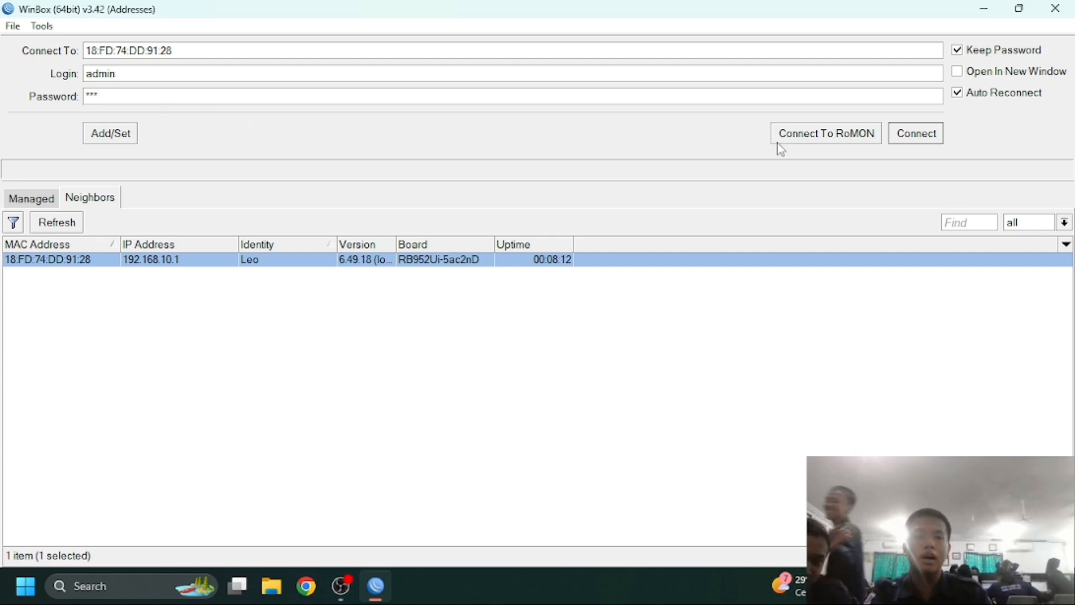
pyautogui.click(892, 137)
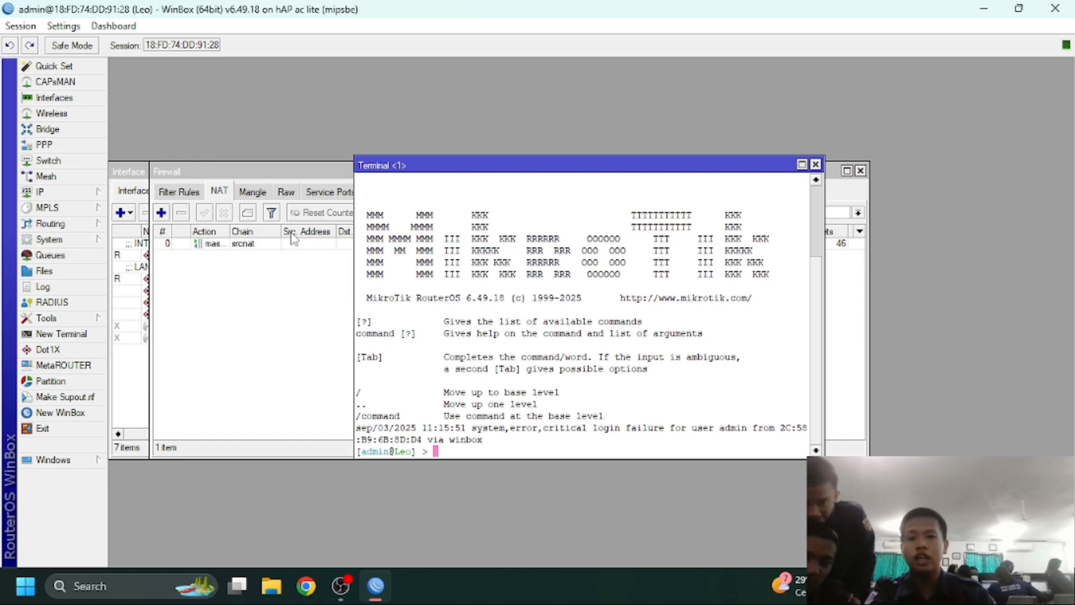
# Close the Terminal, Firewall and Interface windows, then reopen Interfaces and select wlan1
pyautogui.click(815, 164)
pyautogui.click(860, 170)
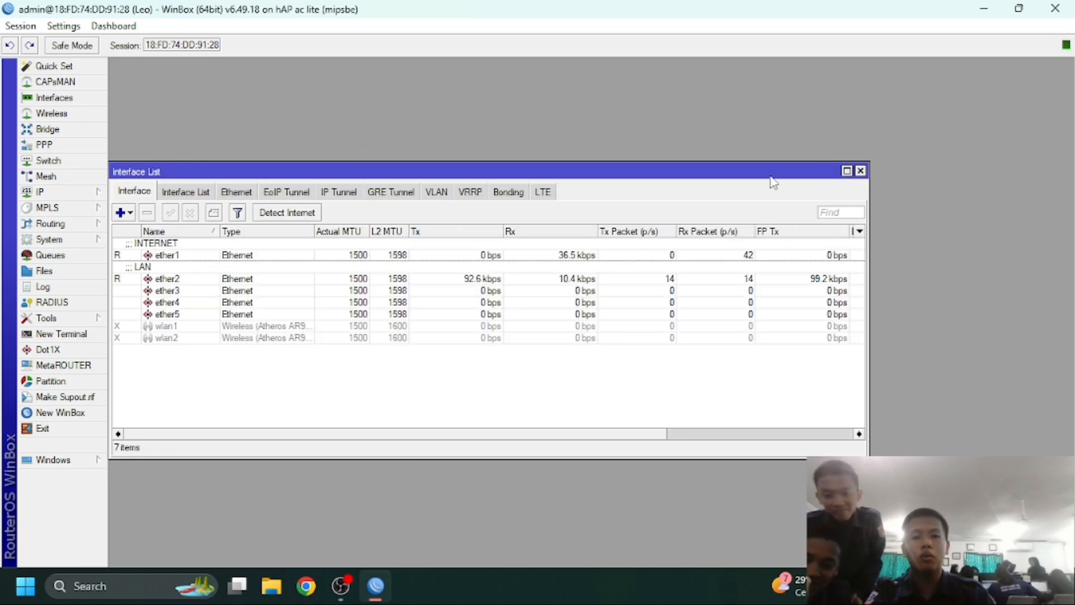
pyautogui.click(860, 171)
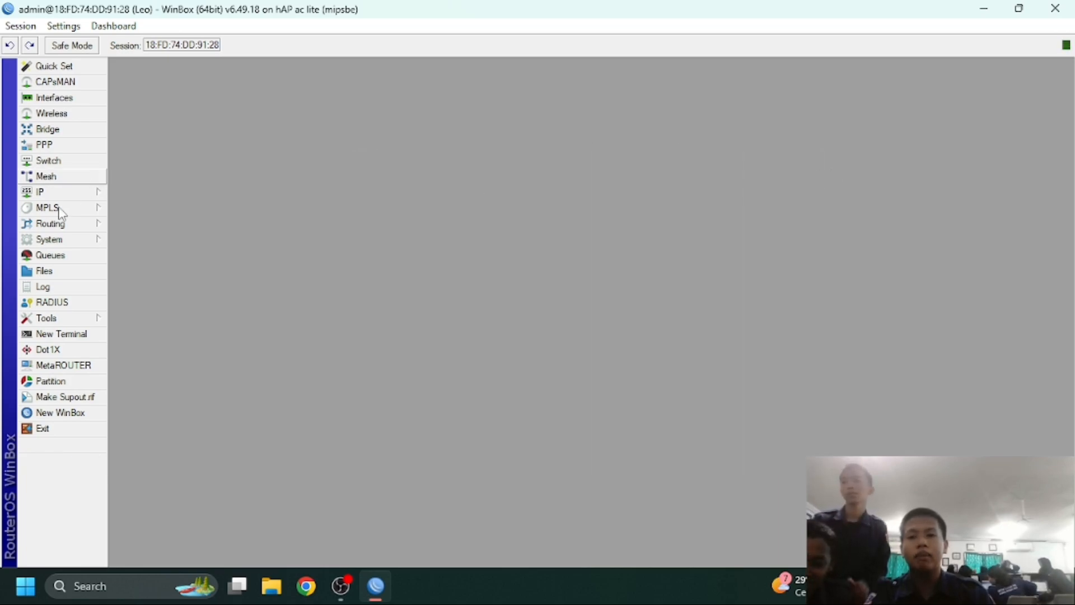
pyautogui.click(55, 97)
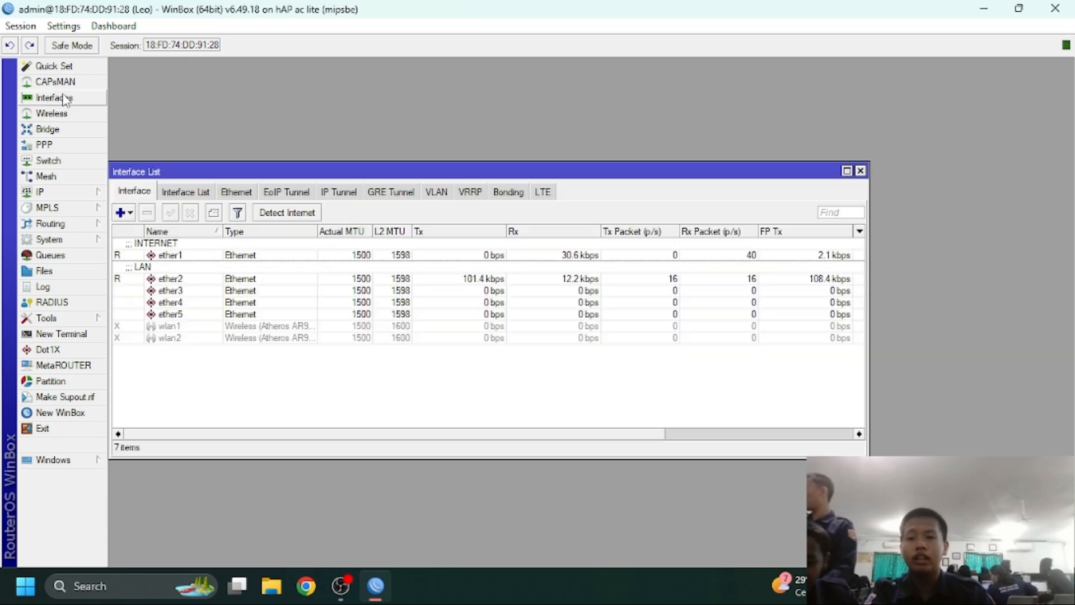
pyautogui.click(185, 329)
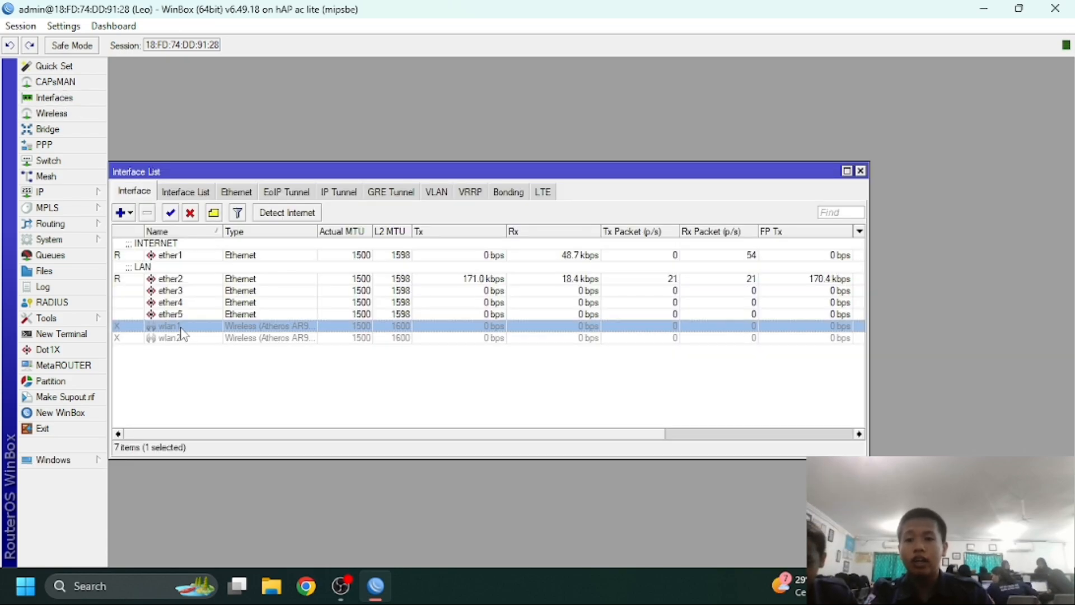
# Add the comment 'AP' to the wlan1 interface
pyautogui.click(210, 217)
pyautogui.write('AP')
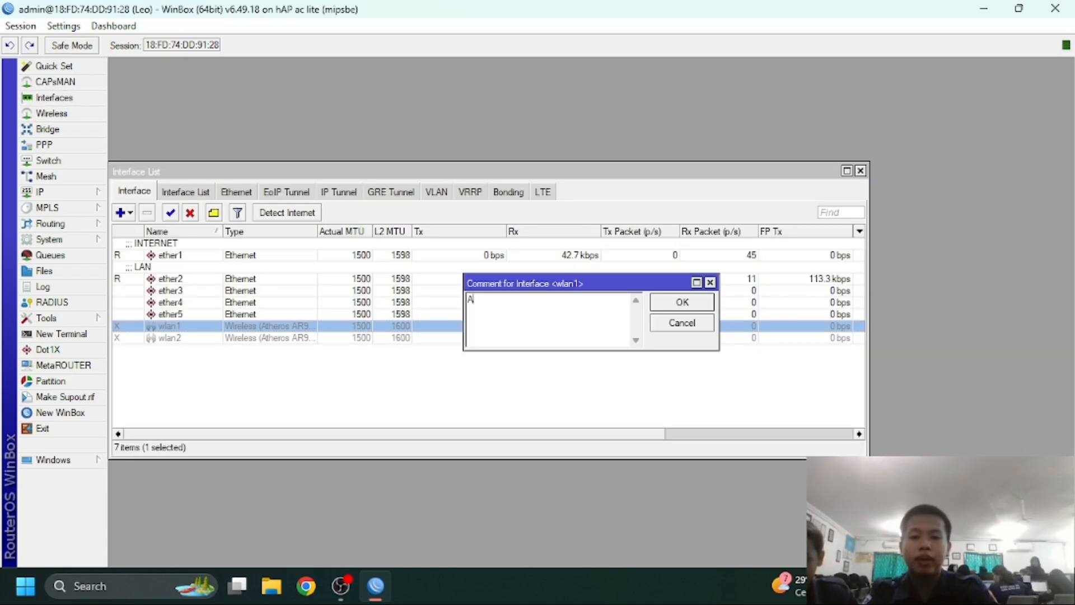
pyautogui.click(681, 302)
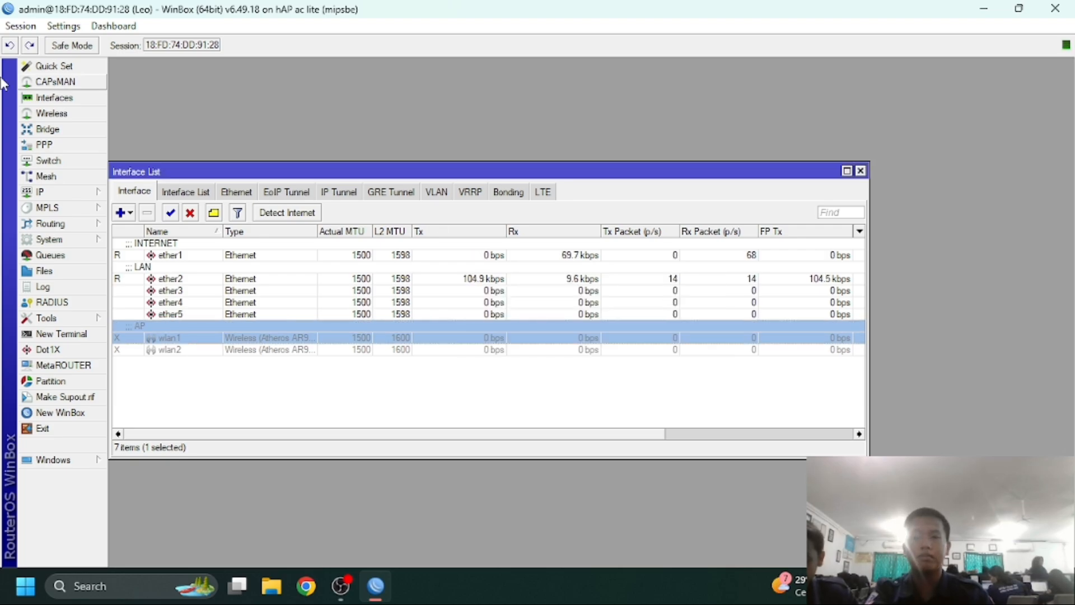
# Add IP address 192.168.15.1/24 on interface wlan1 and save it
pyautogui.click(58, 196)
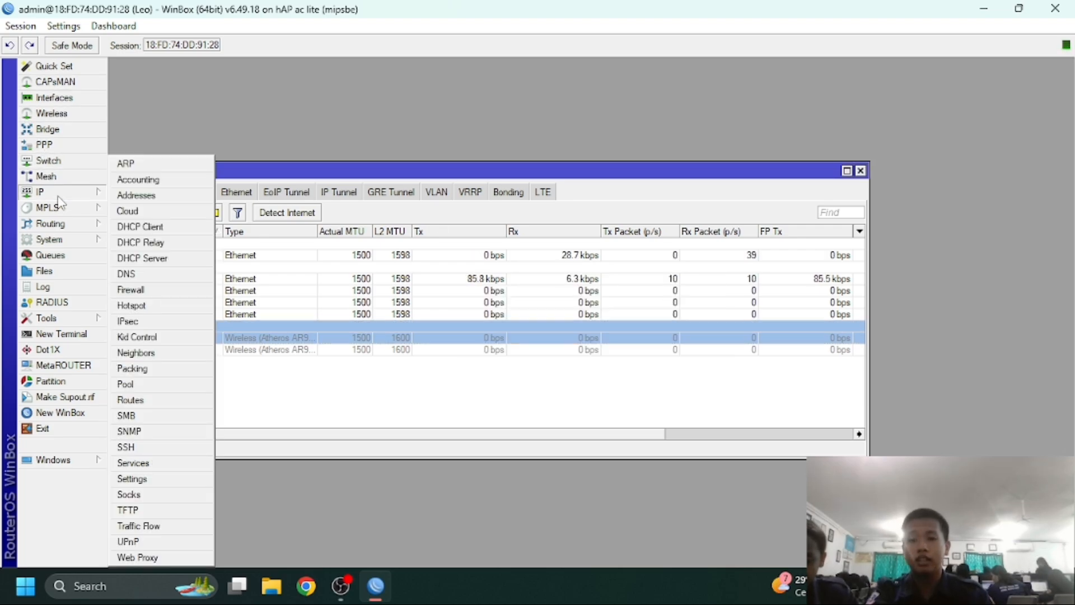
pyautogui.click(126, 196)
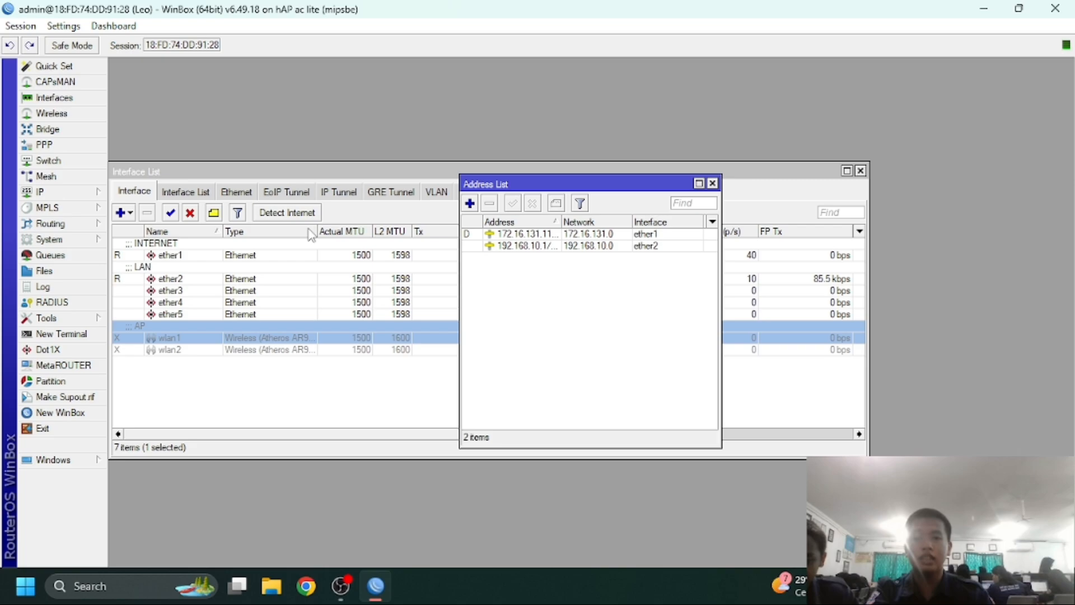
pyautogui.click(469, 203)
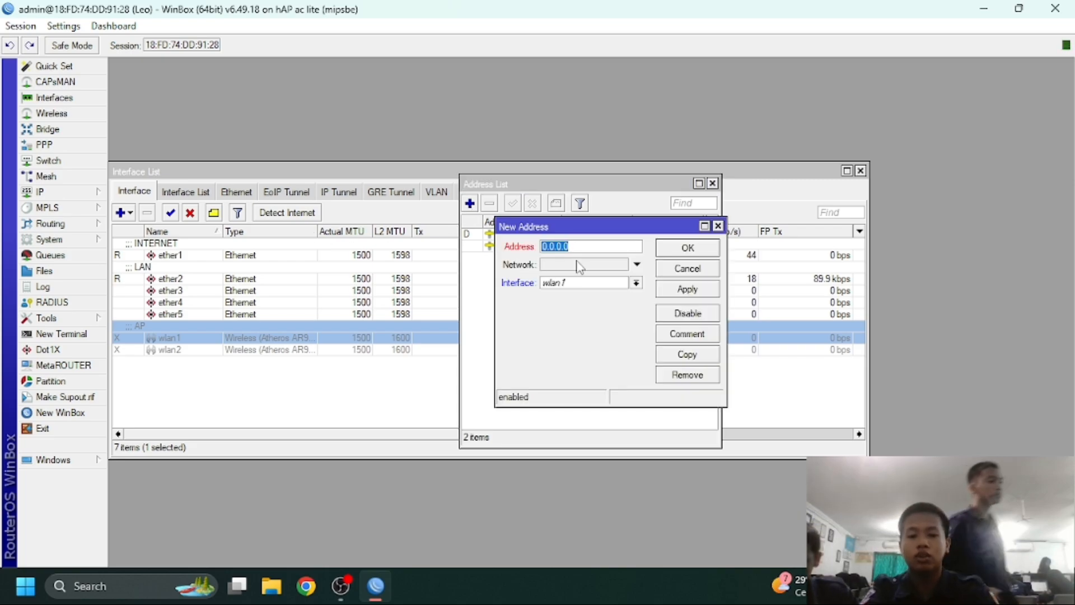
pyautogui.write('192')
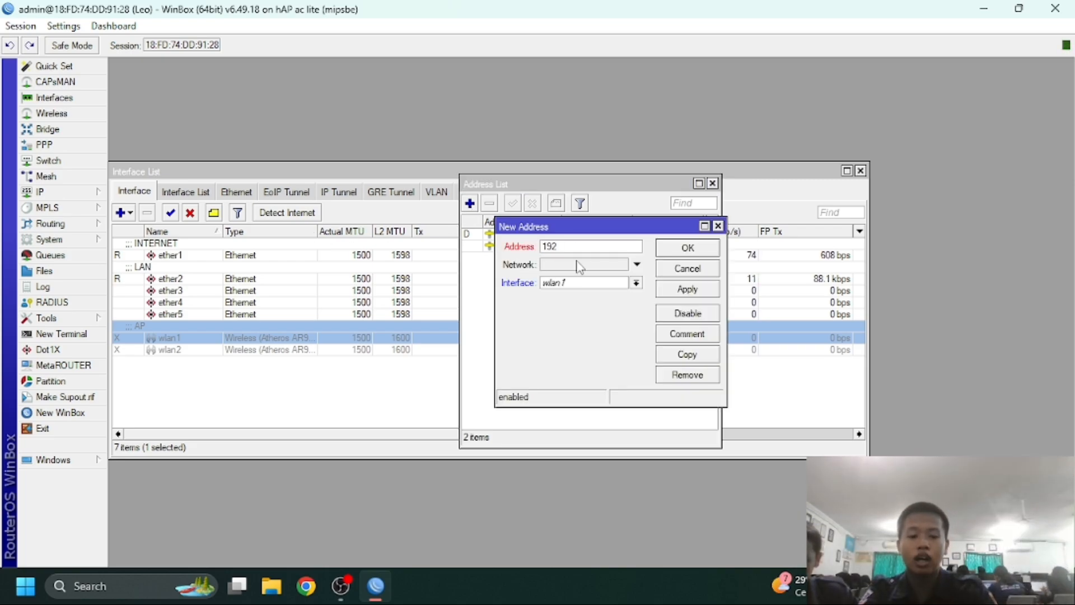
pyautogui.write('.168.1')
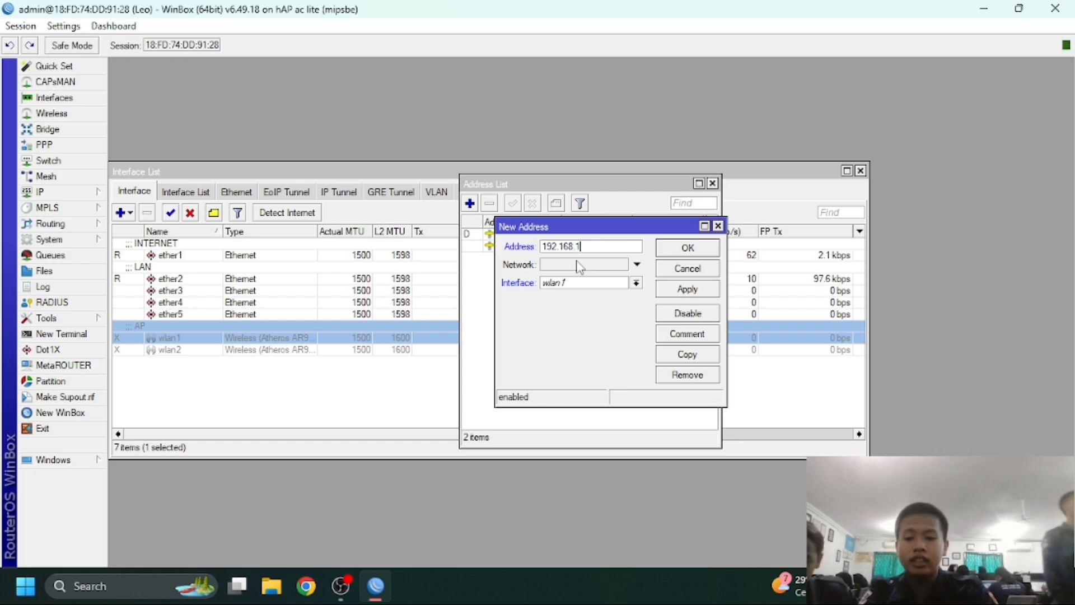
pyautogui.write('5.1')
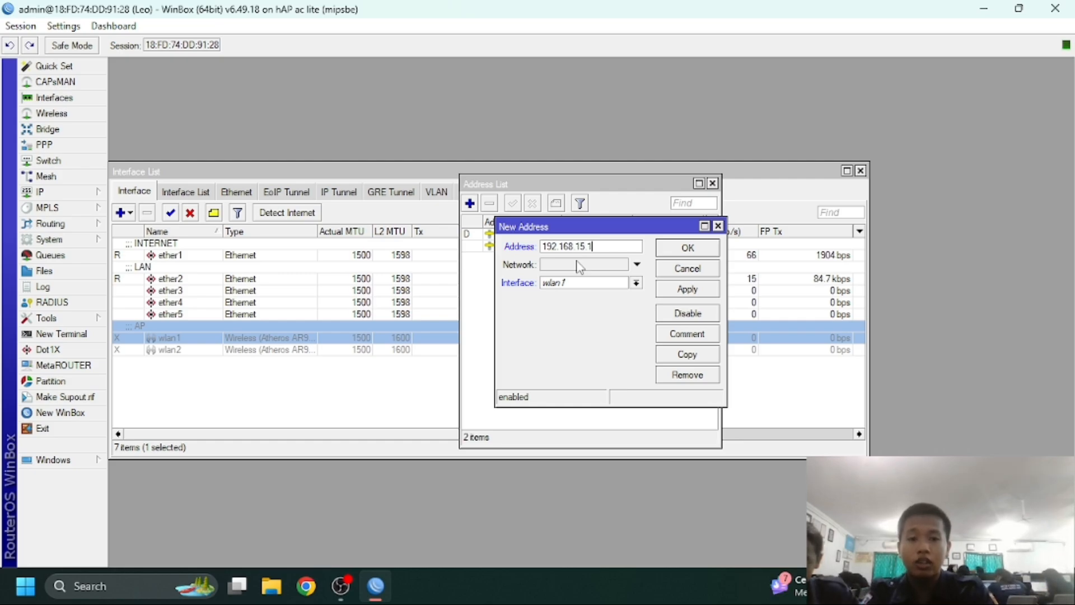
pyautogui.write('/24')
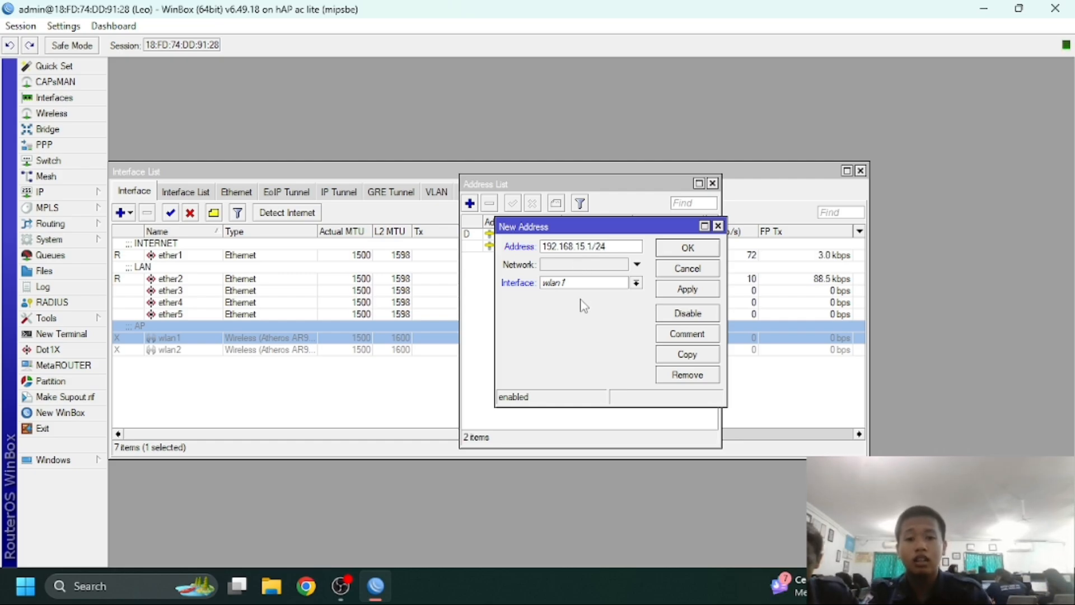
pyautogui.click(597, 285)
pyautogui.click(606, 349)
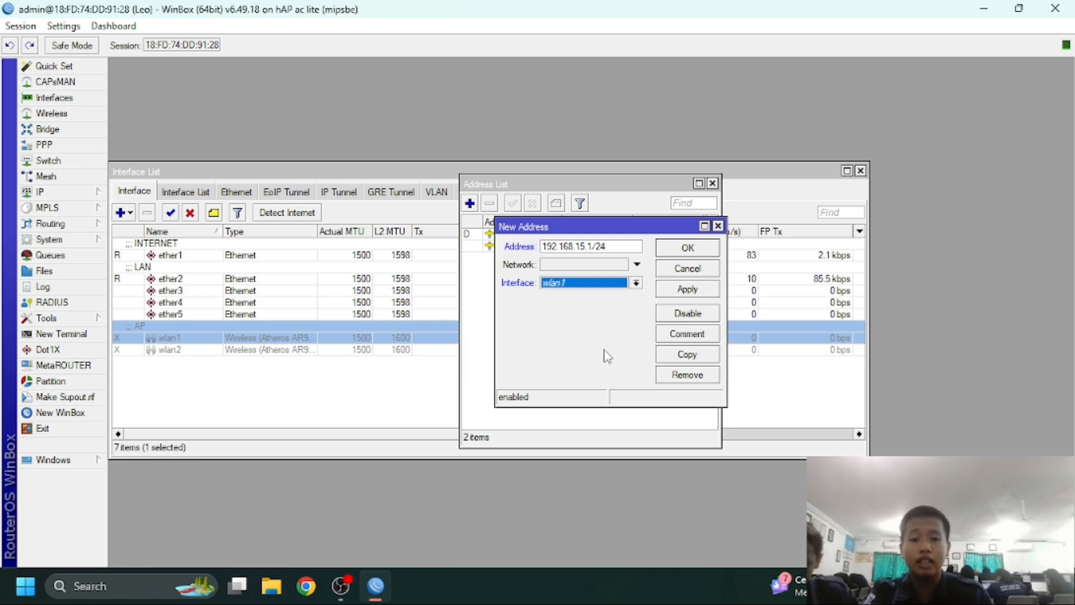
pyautogui.click(683, 293)
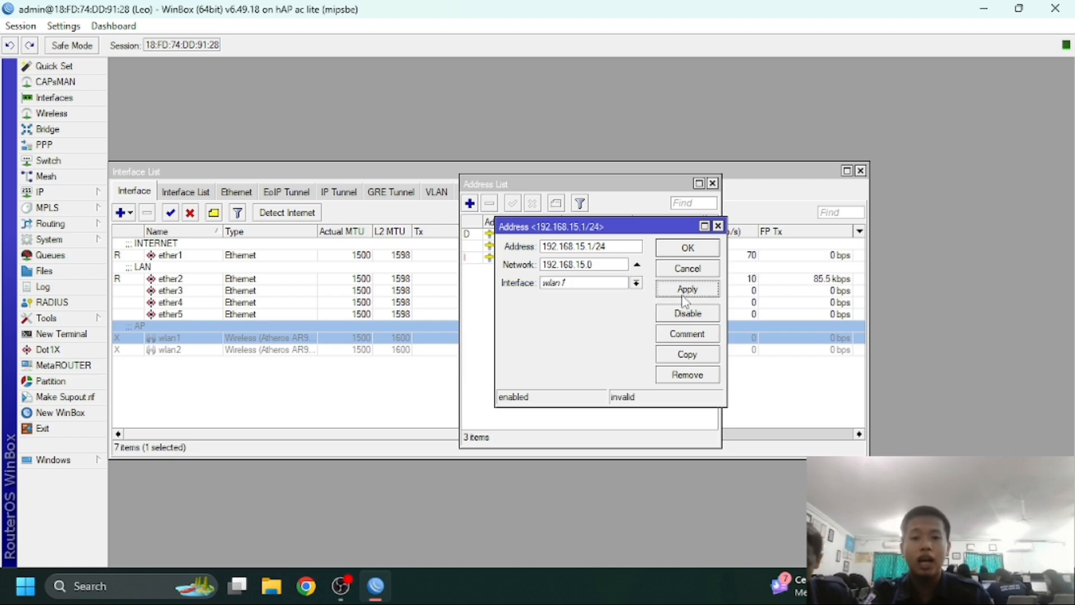
pyautogui.click(687, 247)
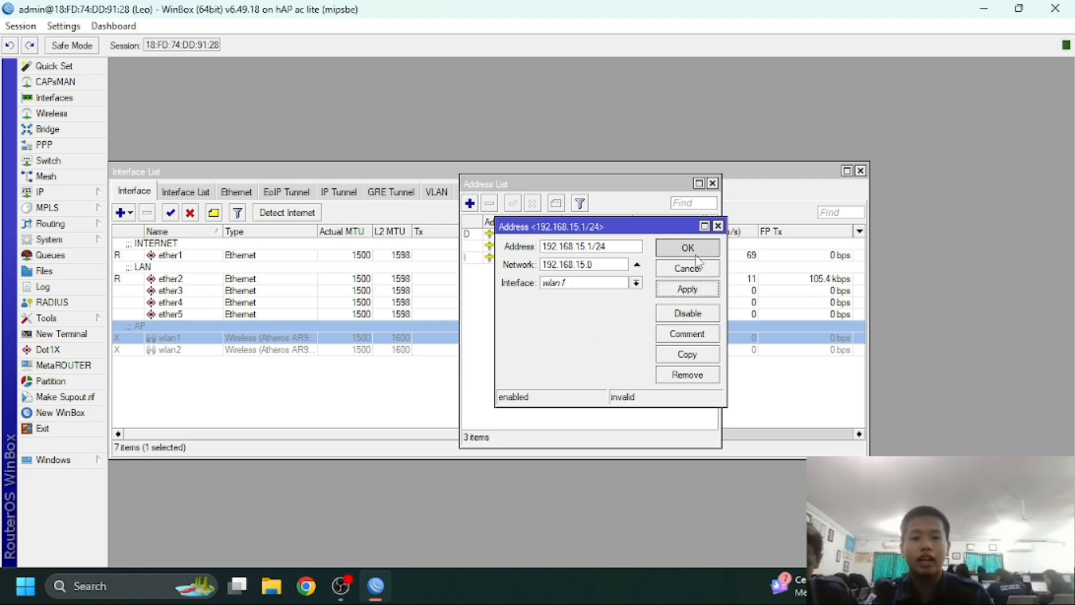
# Run DHCP Setup on wlan1, accepting the 192.168.15.1 gateway, suggested DNS servers and lease time
pyautogui.click(91, 202)
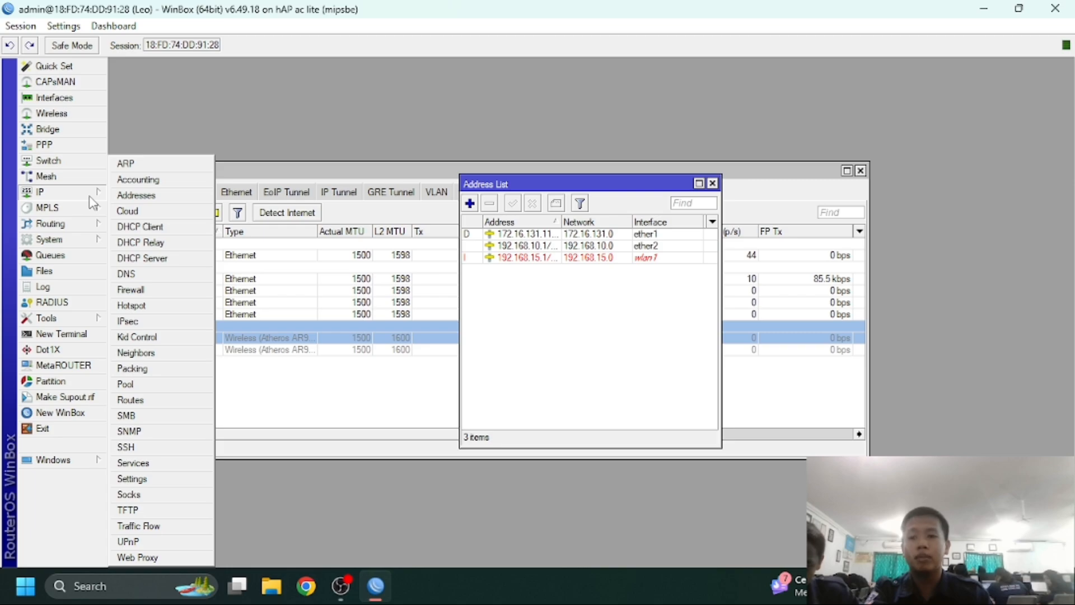
pyautogui.click(143, 257)
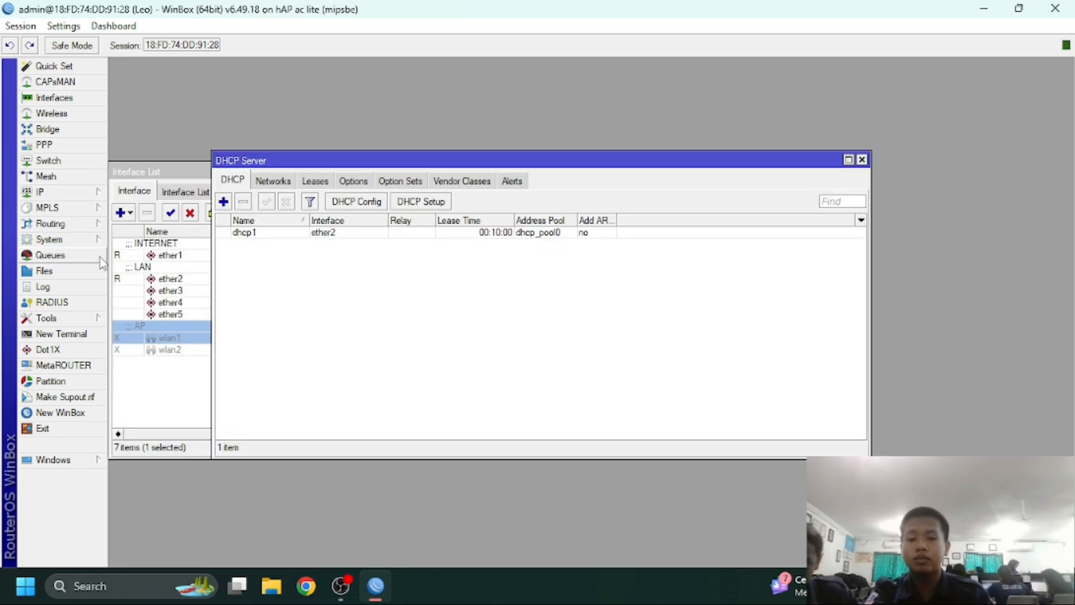
pyautogui.click(442, 207)
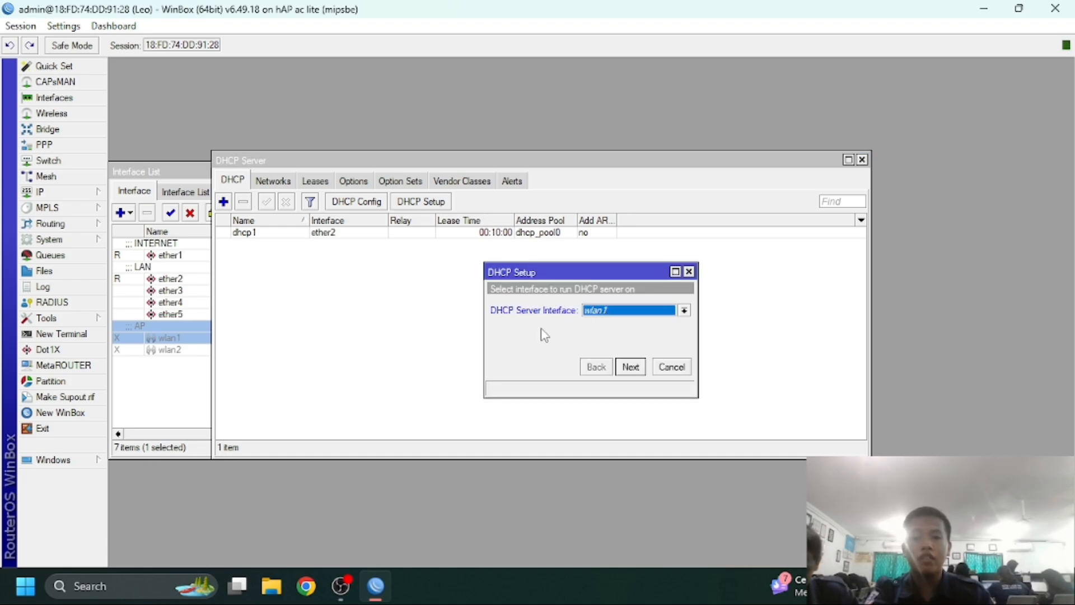
pyautogui.click(630, 368)
pyautogui.click(631, 368)
pyautogui.click(631, 368)
pyautogui.click(630, 367)
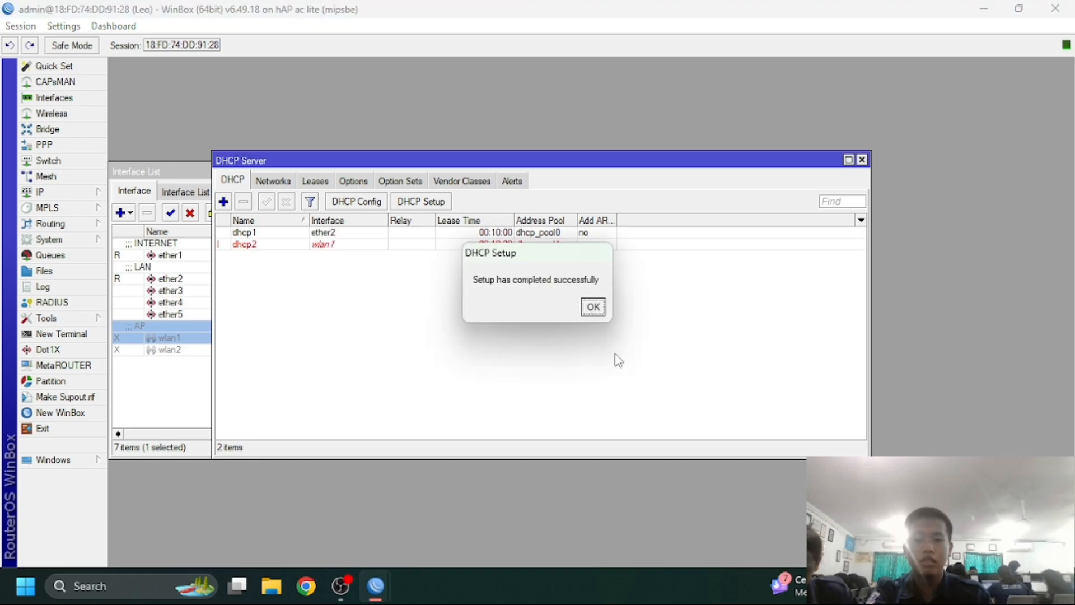
pyautogui.click(593, 307)
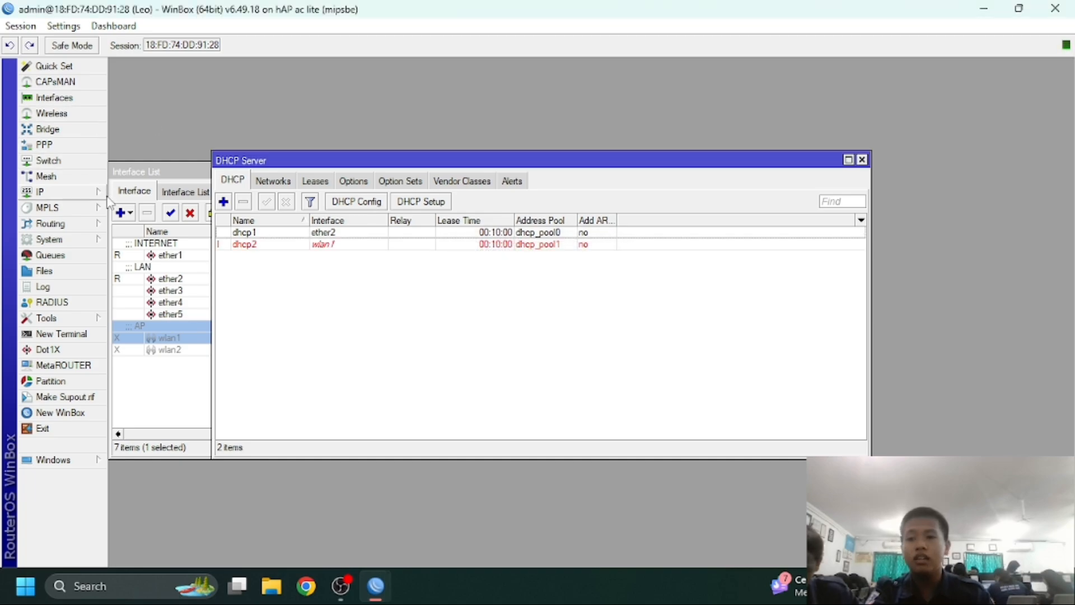
# Enable the wlan1 wireless interface in the interface list
pyautogui.click(78, 115)
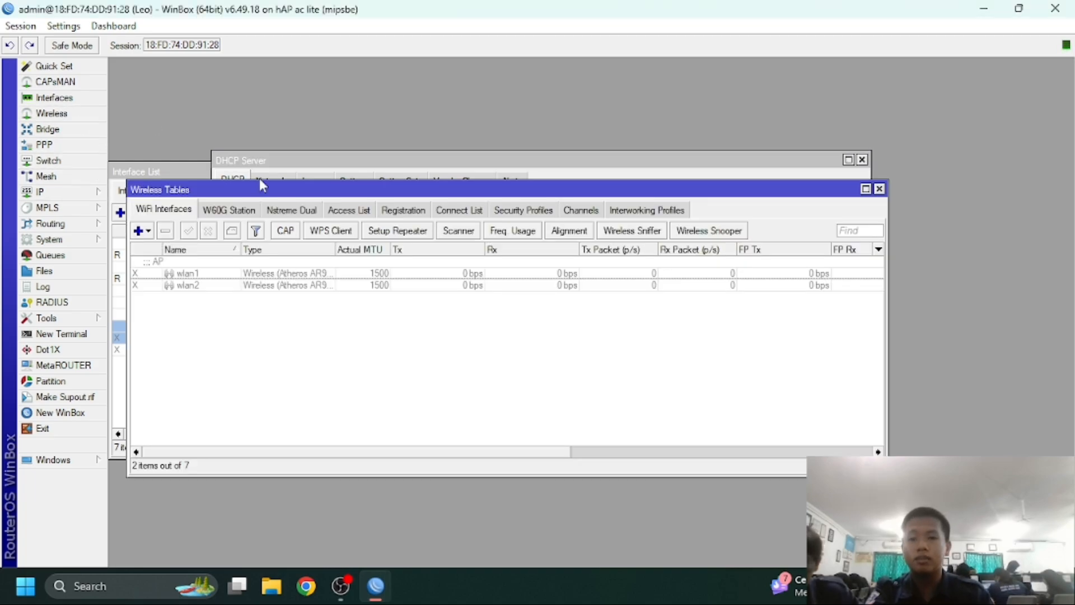
pyautogui.click(56, 100)
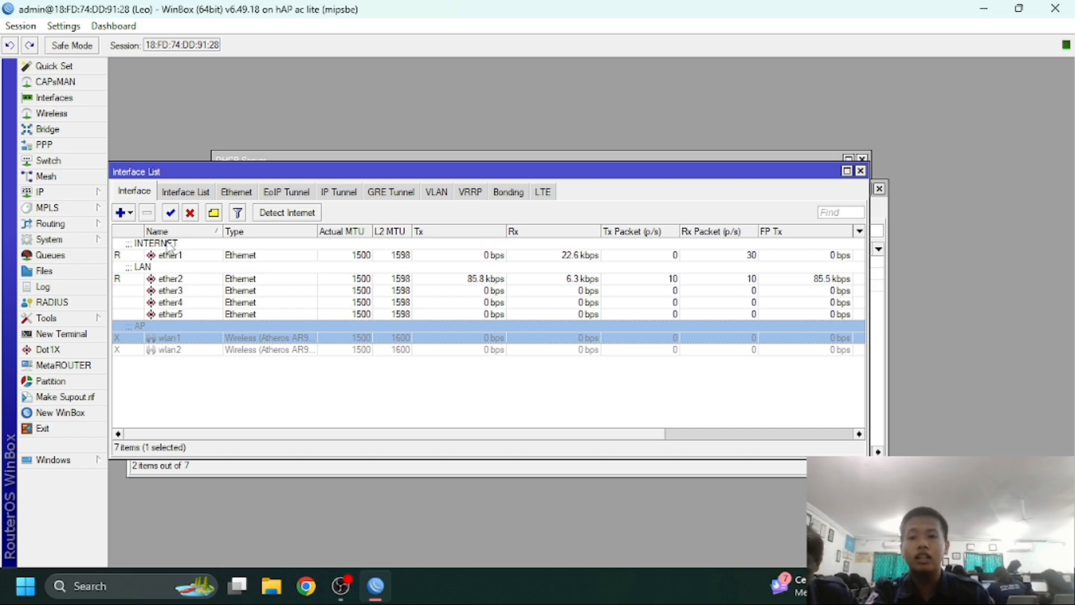
pyautogui.click(170, 212)
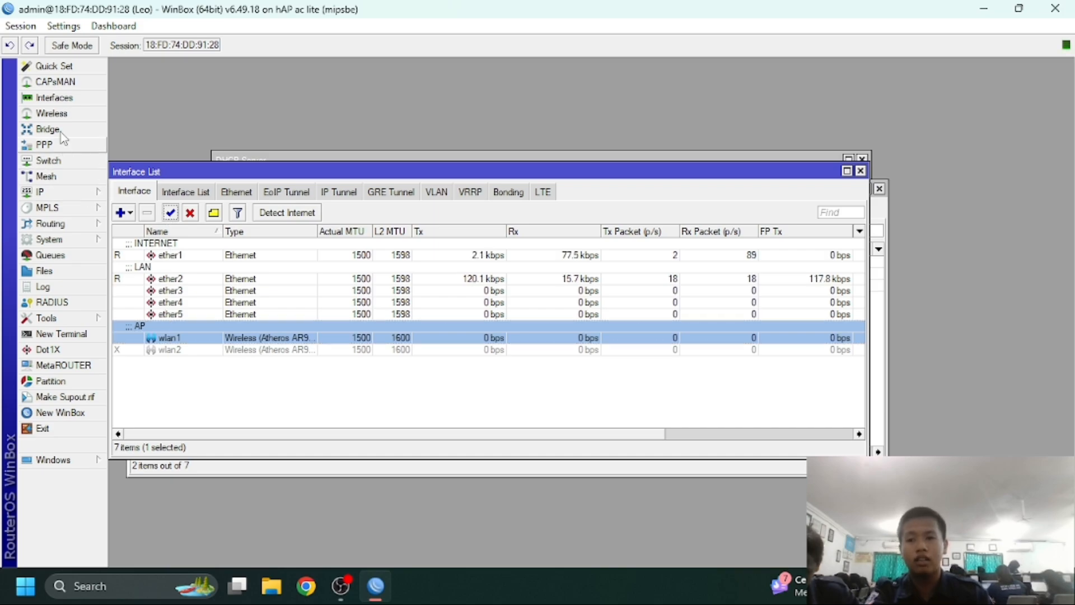
# Set wlan1 to ap bridge mode, band 2GHz-B/G/N, frequency 2422
pyautogui.click(52, 114)
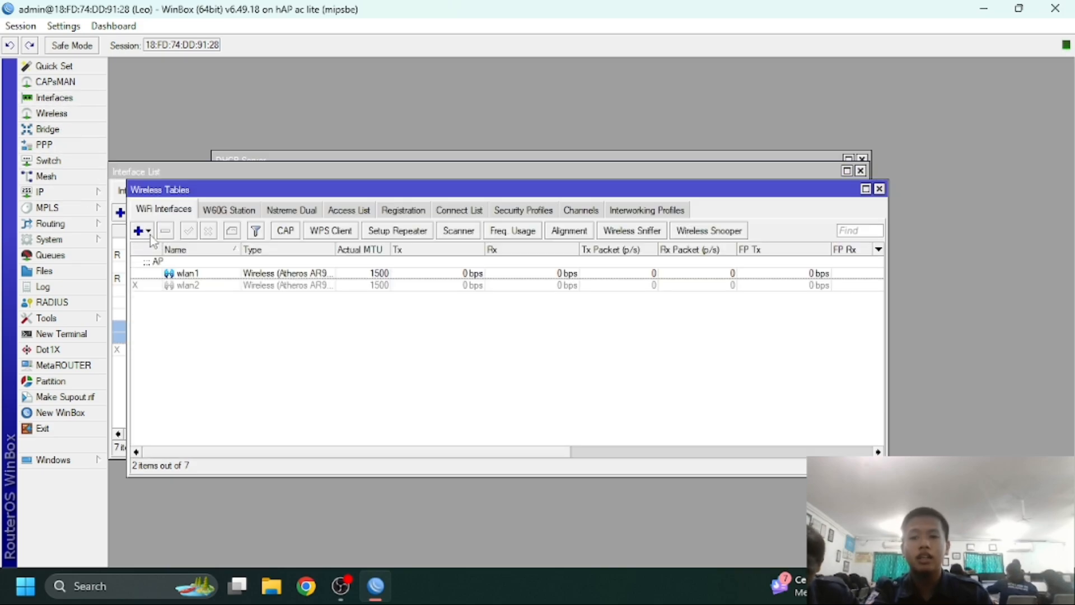
pyautogui.doubleClick(192, 276)
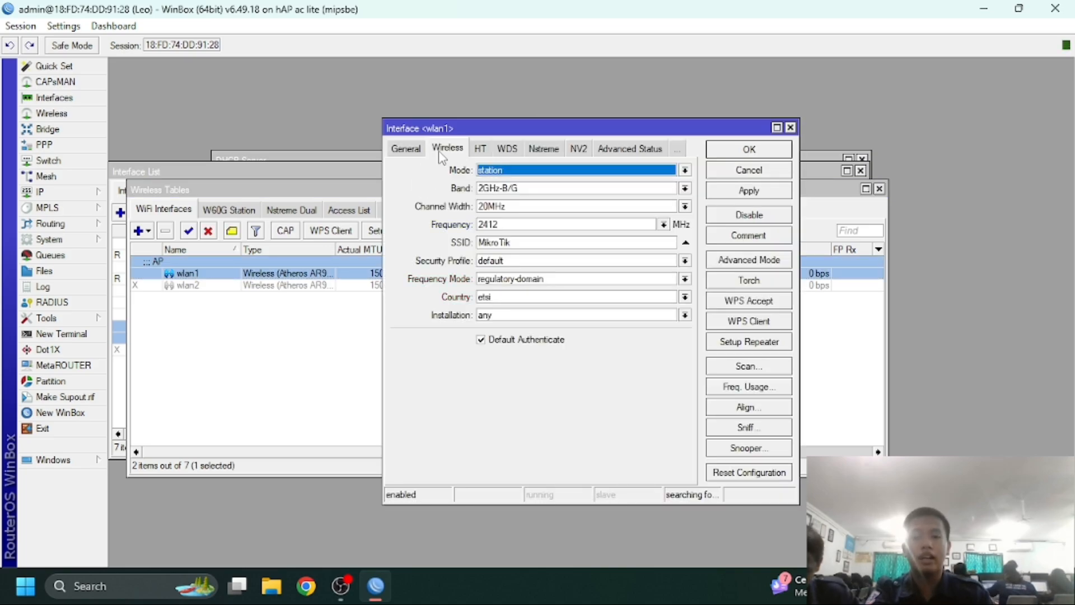
pyautogui.click(526, 176)
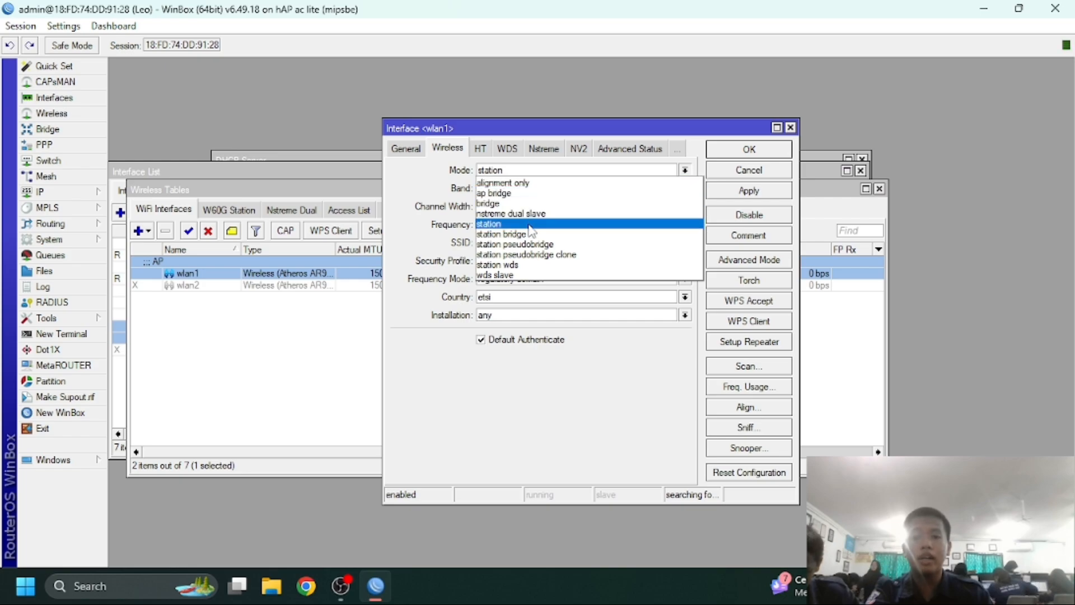
pyautogui.click(526, 193)
pyautogui.click(527, 190)
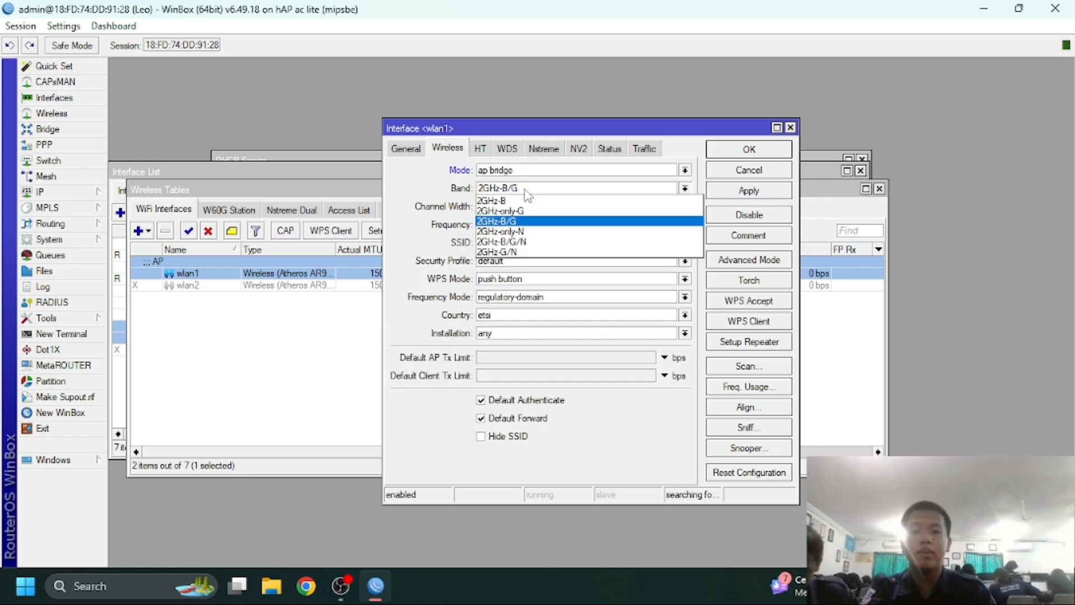
pyautogui.click(518, 243)
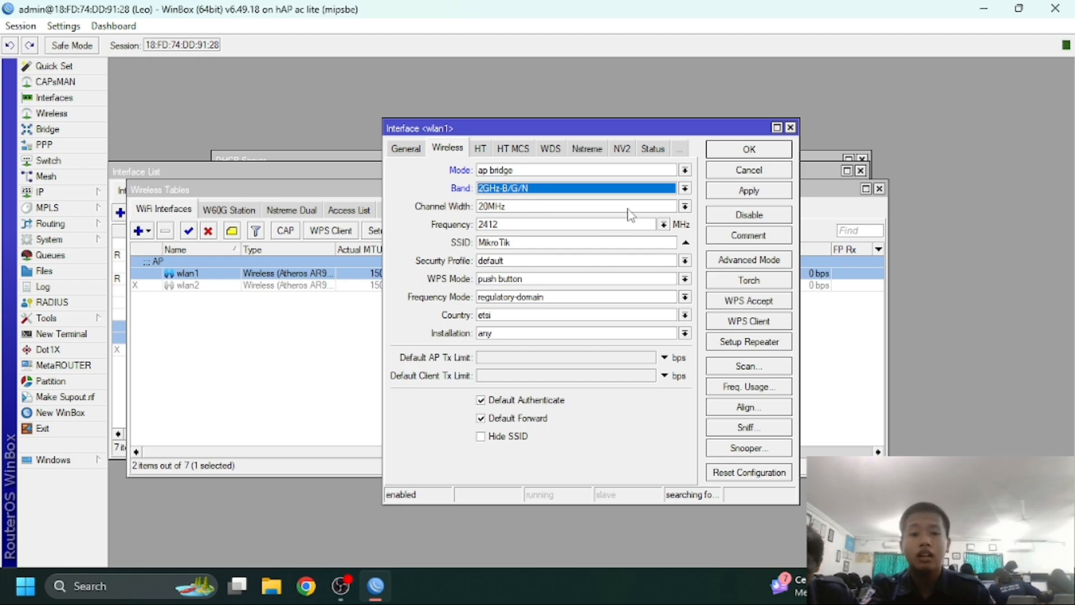
pyautogui.click(662, 224)
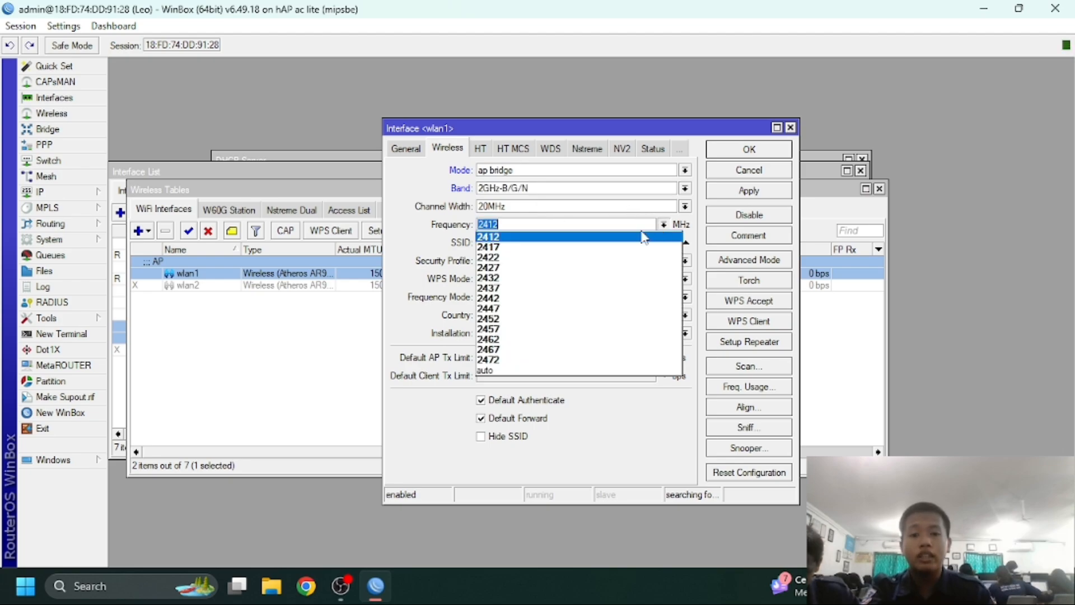
pyautogui.click(594, 257)
# Replace the default MikroTik SSID with the new network name and apply
pyautogui.click(565, 241)
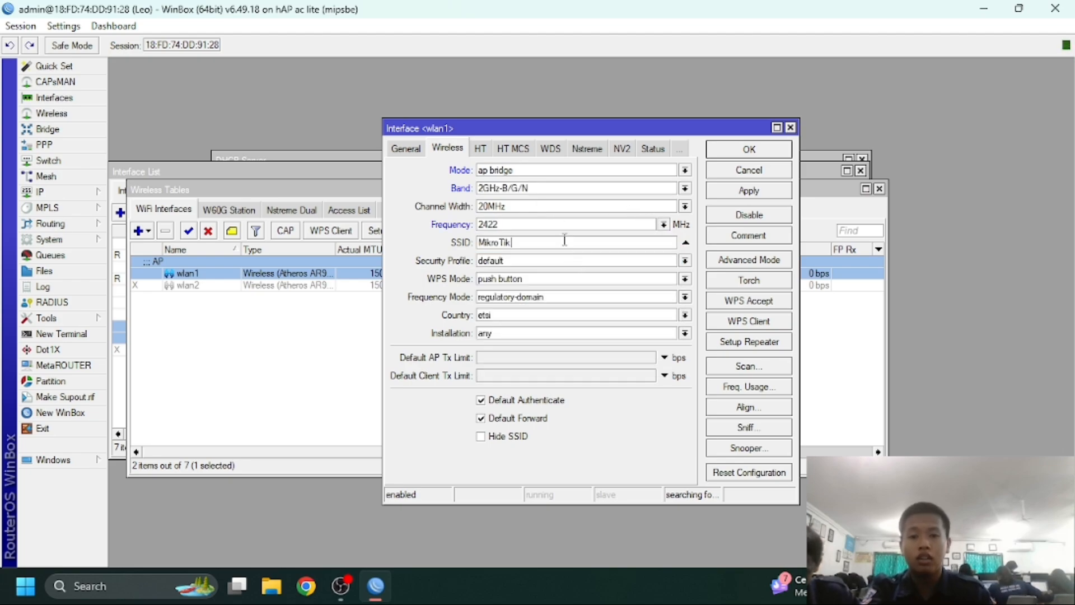
pyautogui.press('BackSpace')
pyautogui.press('BackSpace')
pyautogui.press('BackSpace')
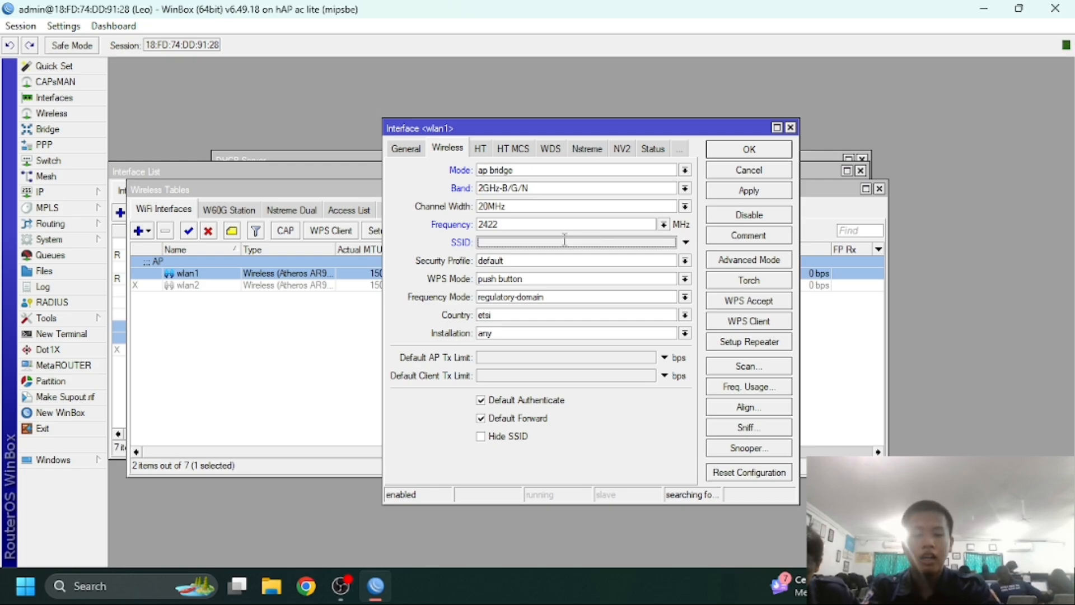
pyautogui.write('Leo.net')
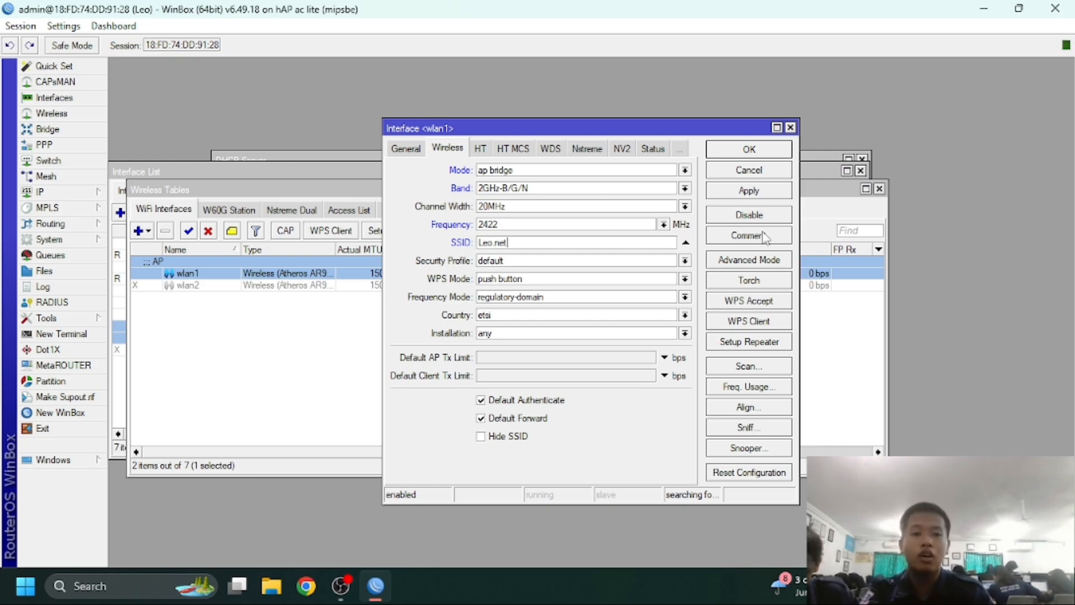
pyautogui.click(763, 191)
pyautogui.click(764, 172)
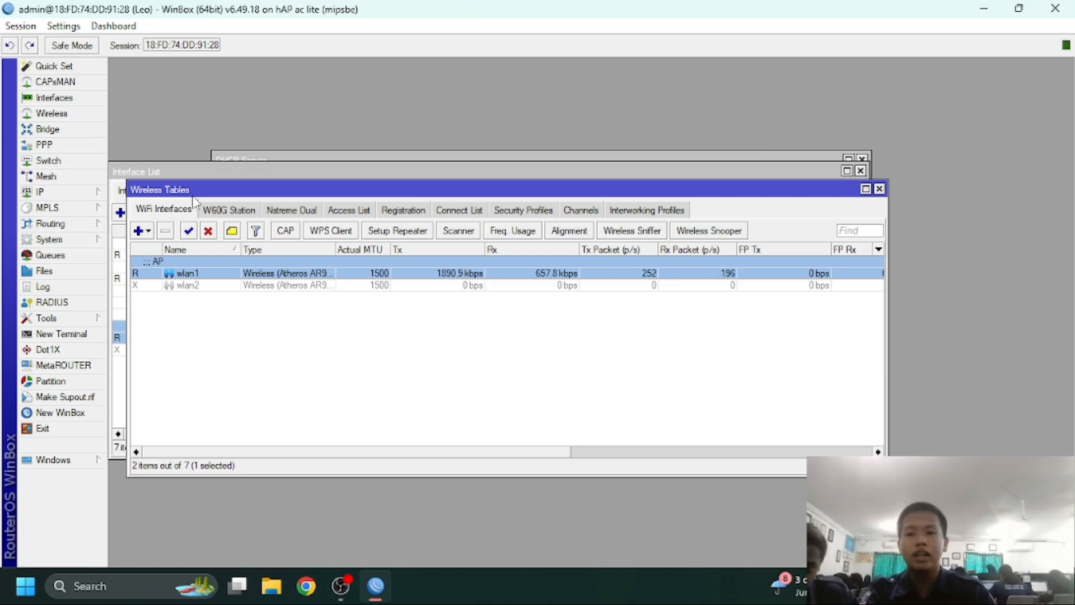
# Create a new simple queue named Limit targeting wlan1
pyautogui.click(72, 257)
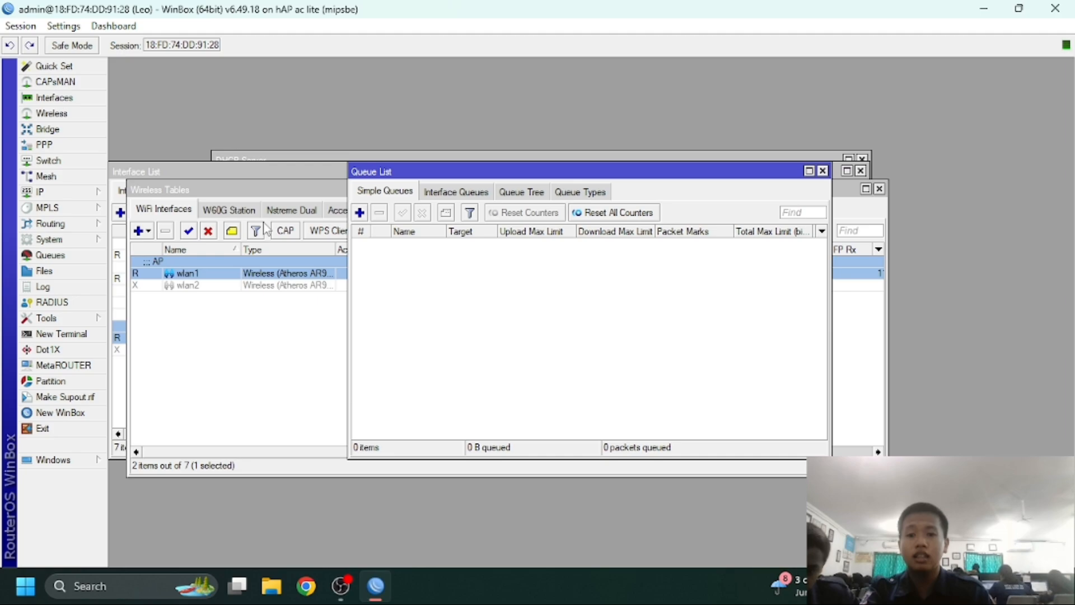
pyautogui.click(363, 213)
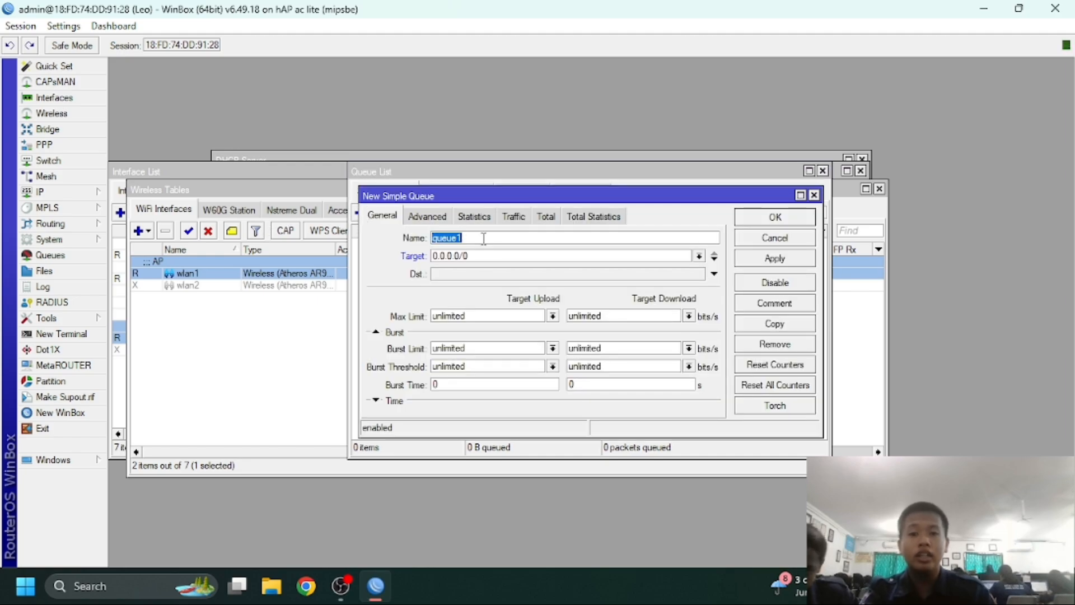
pyautogui.press('BackSpace')
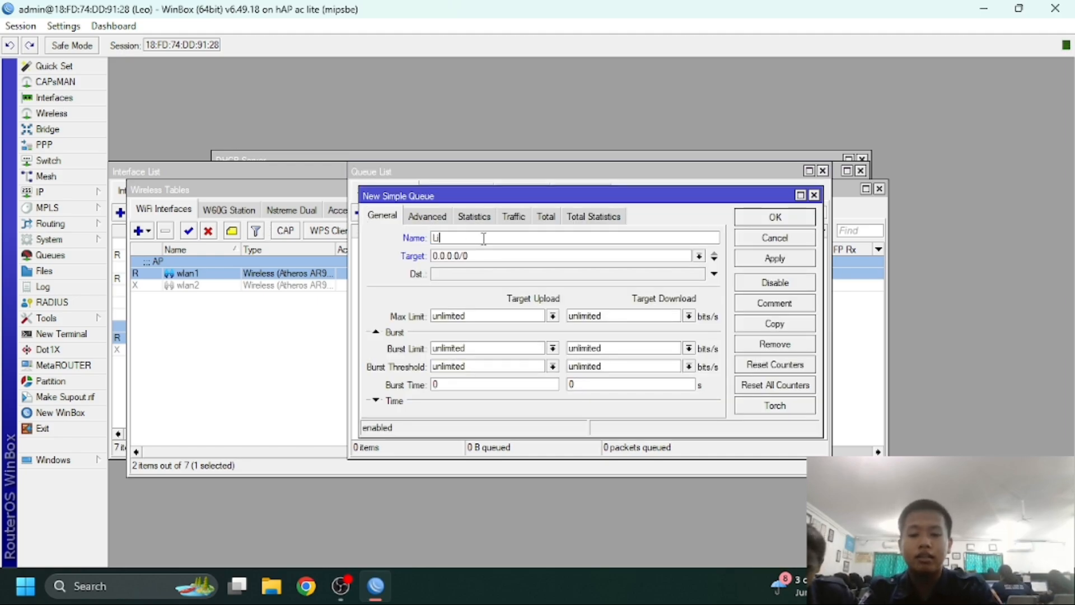
pyautogui.click(699, 256)
pyautogui.click(591, 315)
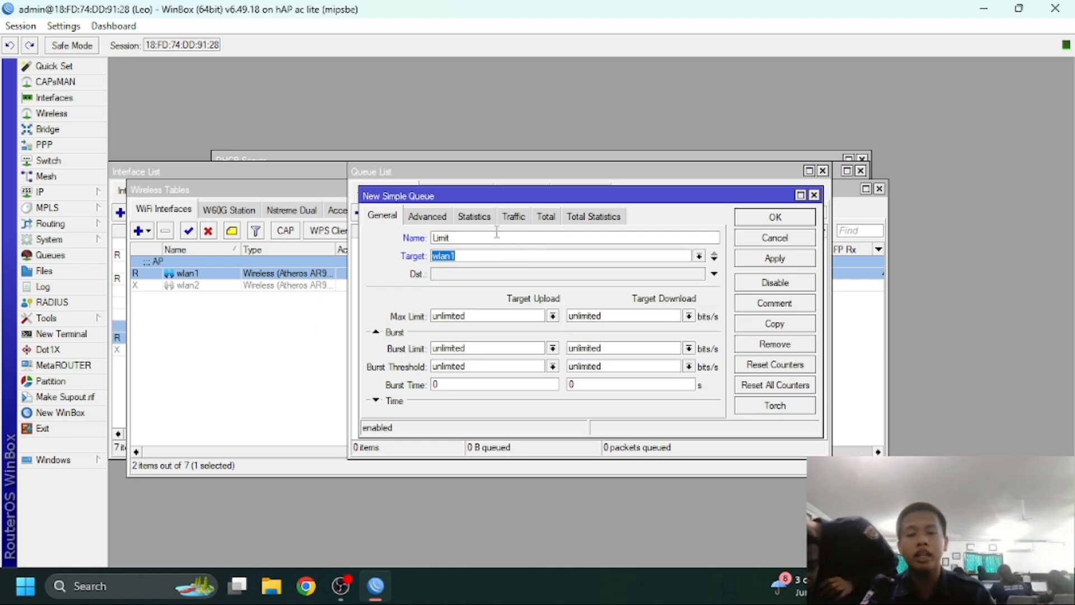
# Cap the Limit queue's download at 64k, save it, and select it in the list
pyautogui.click(689, 317)
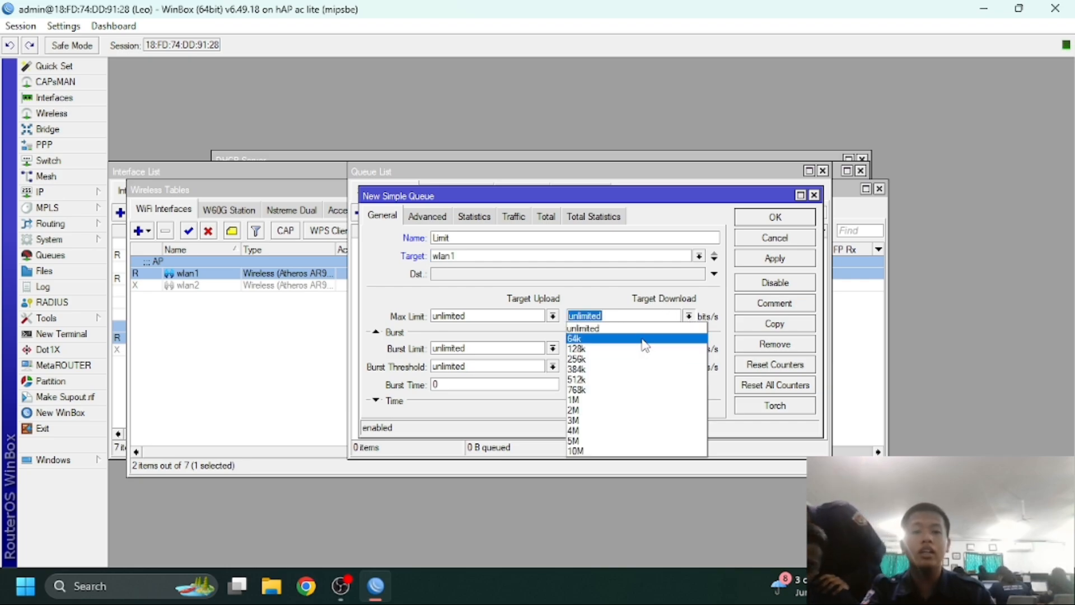
pyautogui.click(645, 339)
pyautogui.click(746, 263)
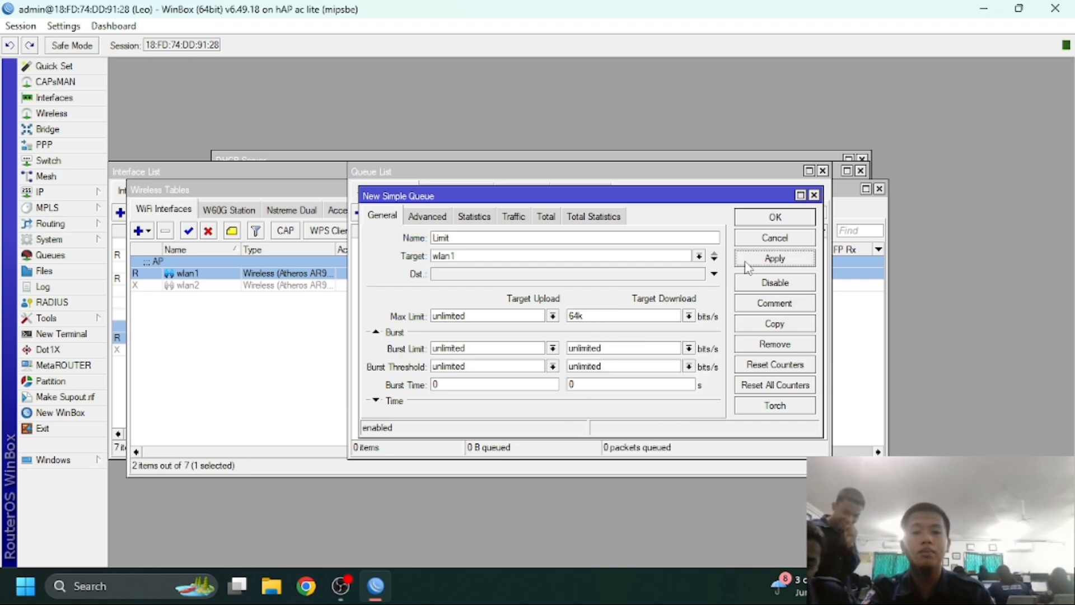
pyautogui.click(762, 224)
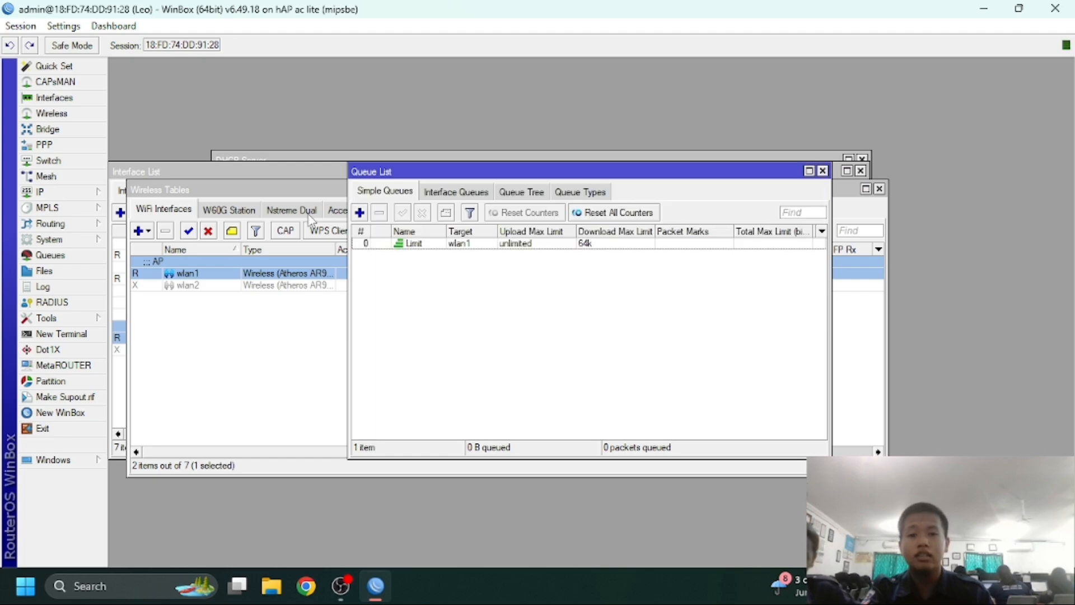
pyautogui.click(439, 245)
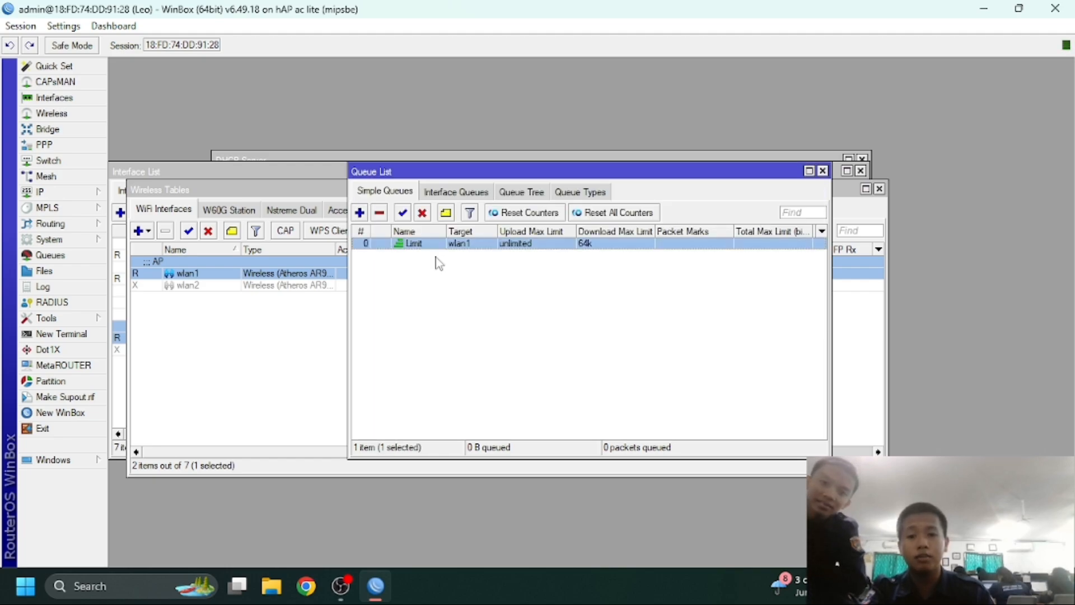
pyautogui.click(404, 217)
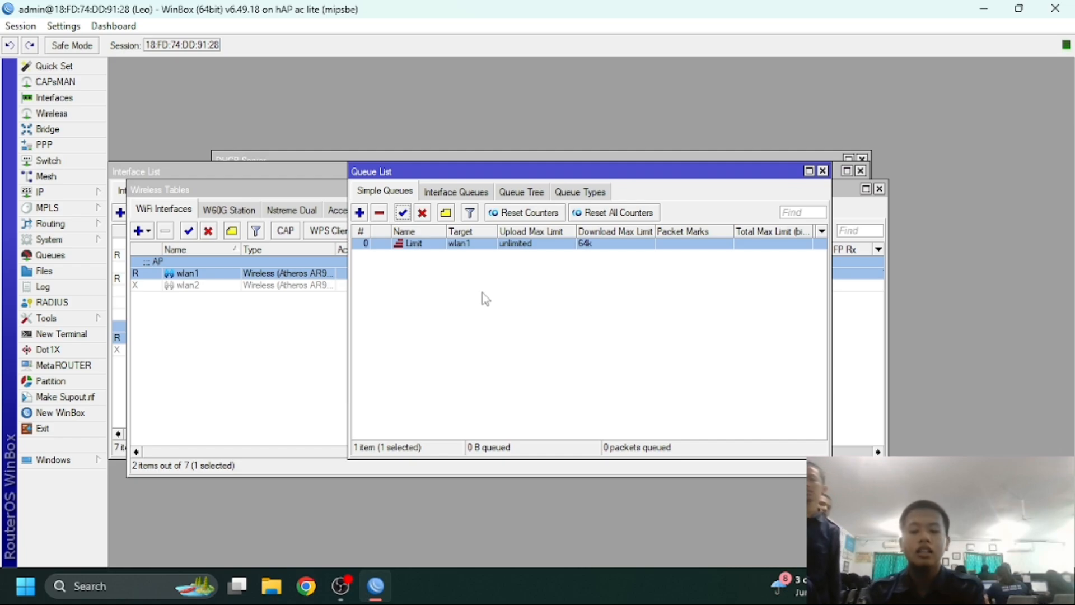
# Disable the Limit queue in the Queue List
pyautogui.click(421, 212)
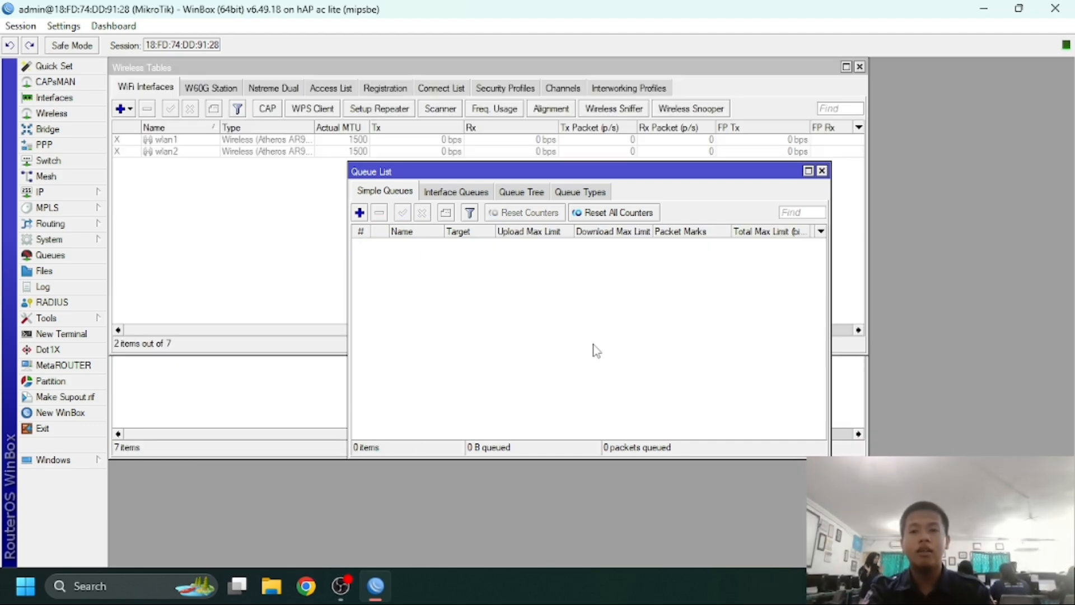
# Reset the configuration with No Default Configuration and Do Not Backup ticked, confirming the reboot
pyautogui.click(94, 245)
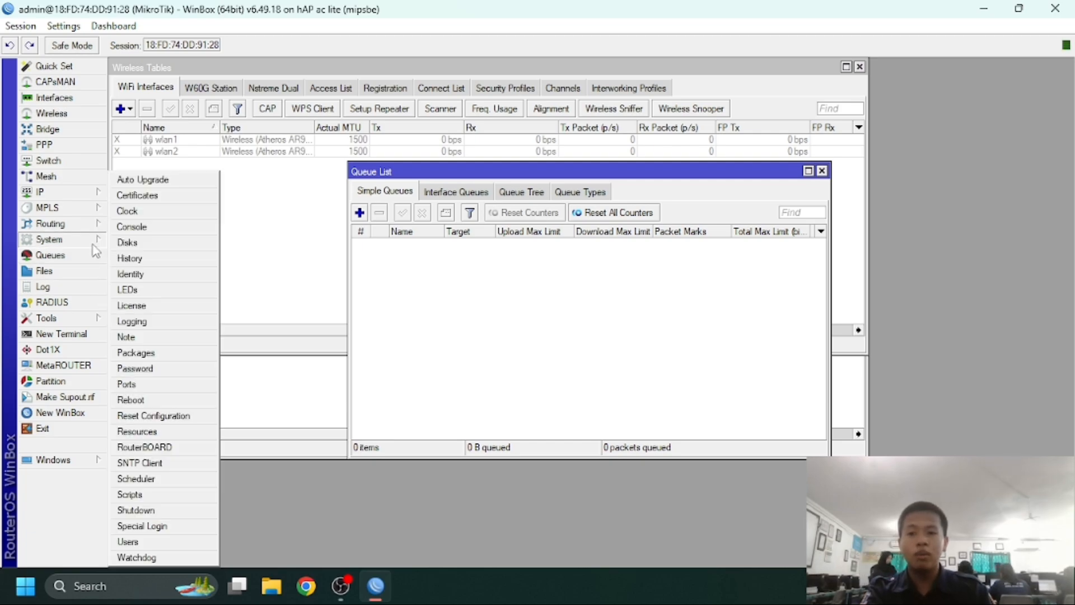
pyautogui.click(158, 416)
pyautogui.click(560, 320)
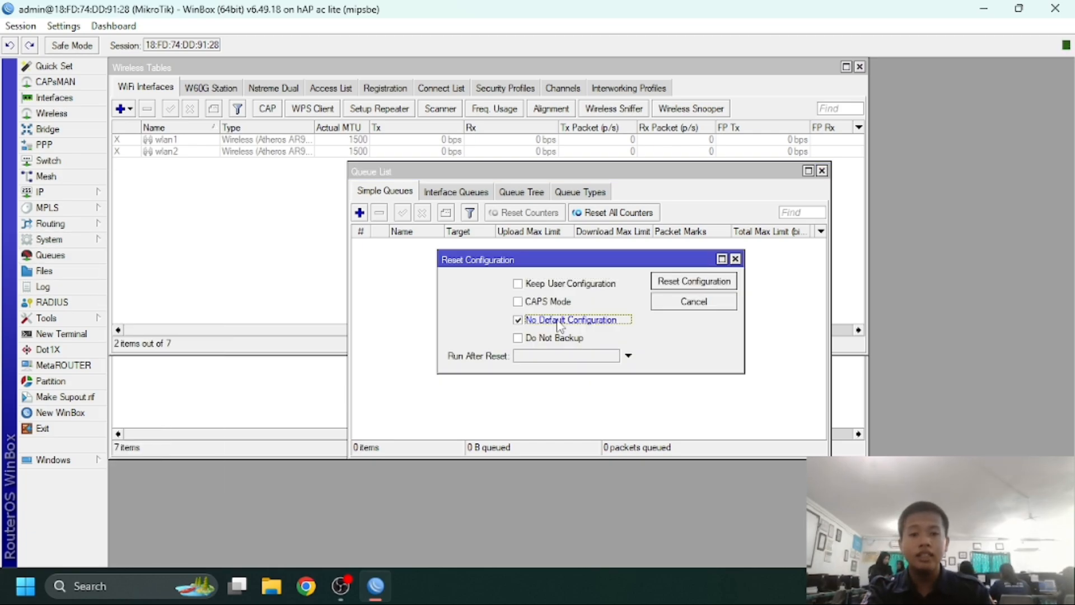
pyautogui.click(553, 340)
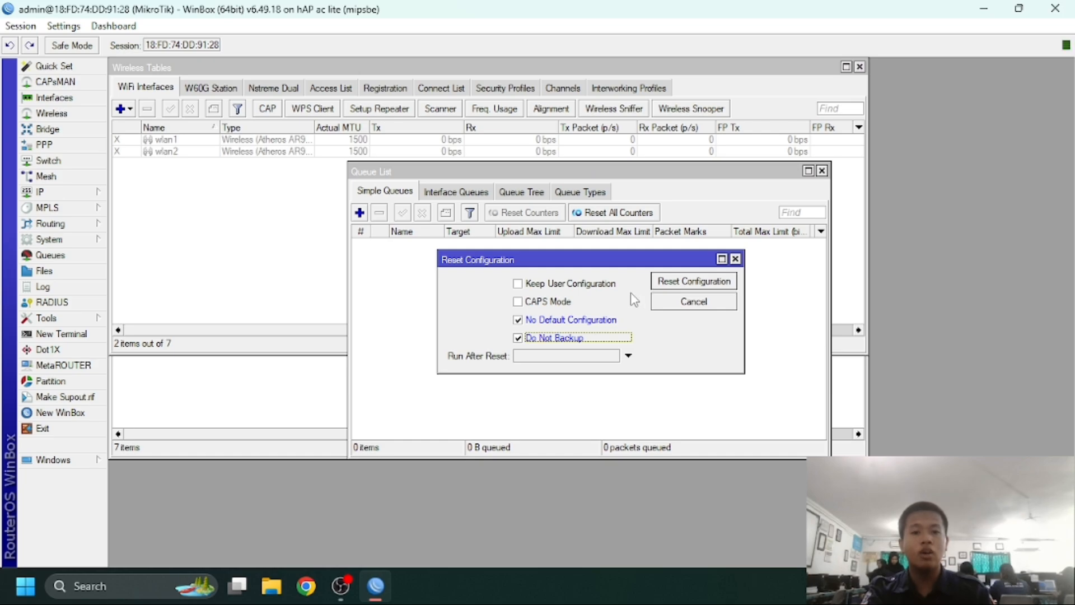
pyautogui.click(685, 286)
pyautogui.click(604, 309)
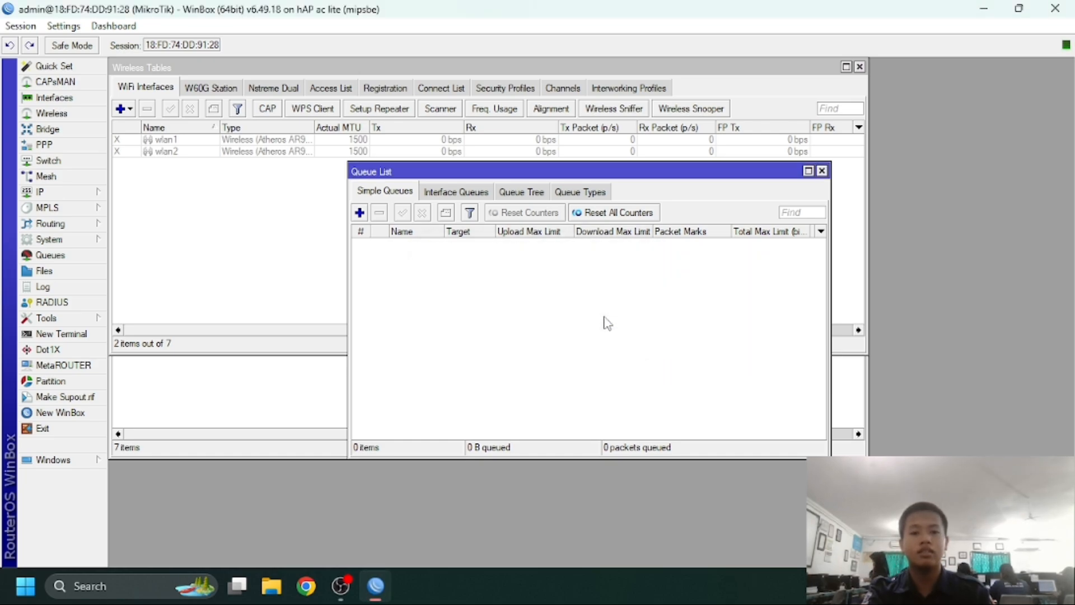